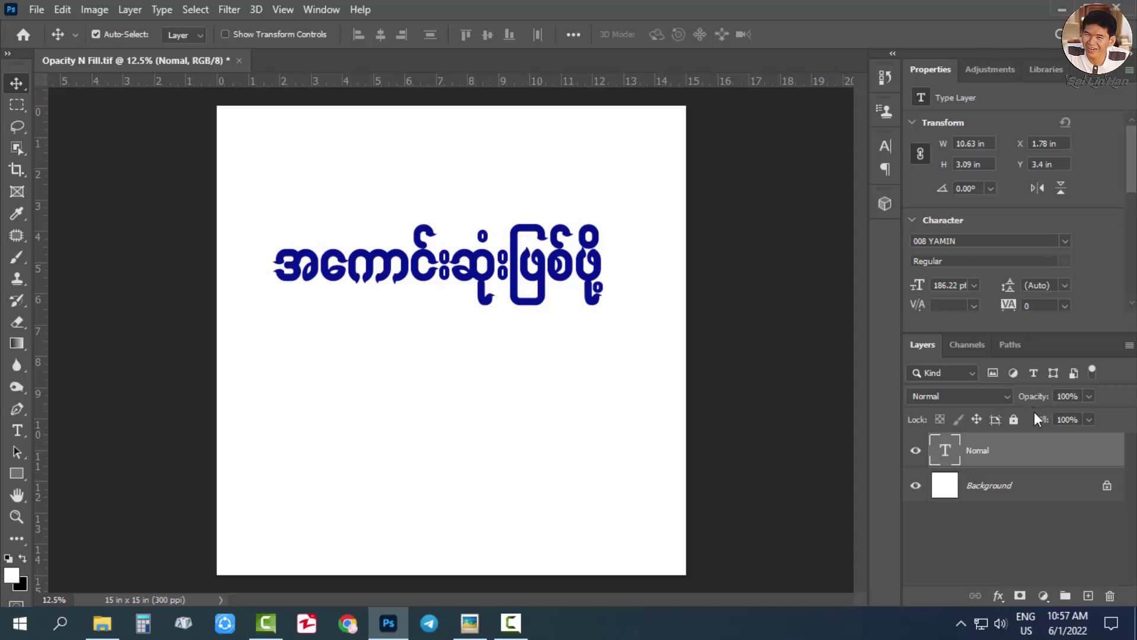
# Duplicate the Nomal text layer, place the copy below the original at about Y 7.48 in, and rename it "Fill".
pyautogui.moveTo(560, 269); pyautogui.dragTo(552, 289)
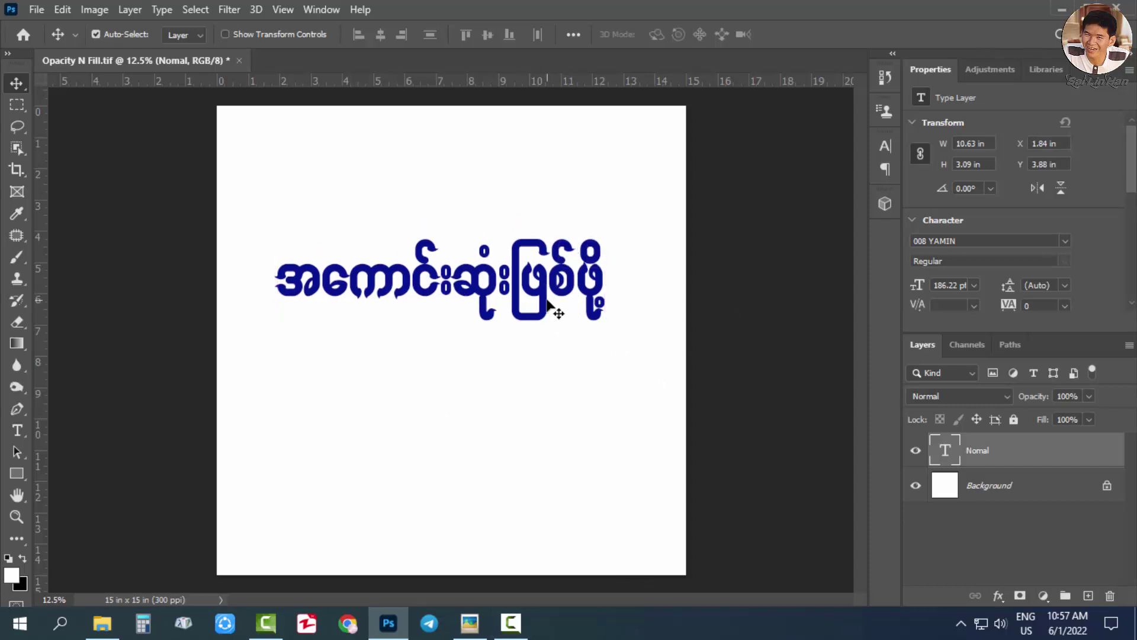
pyautogui.moveTo(548, 300); pyautogui.dragTo(539, 409)
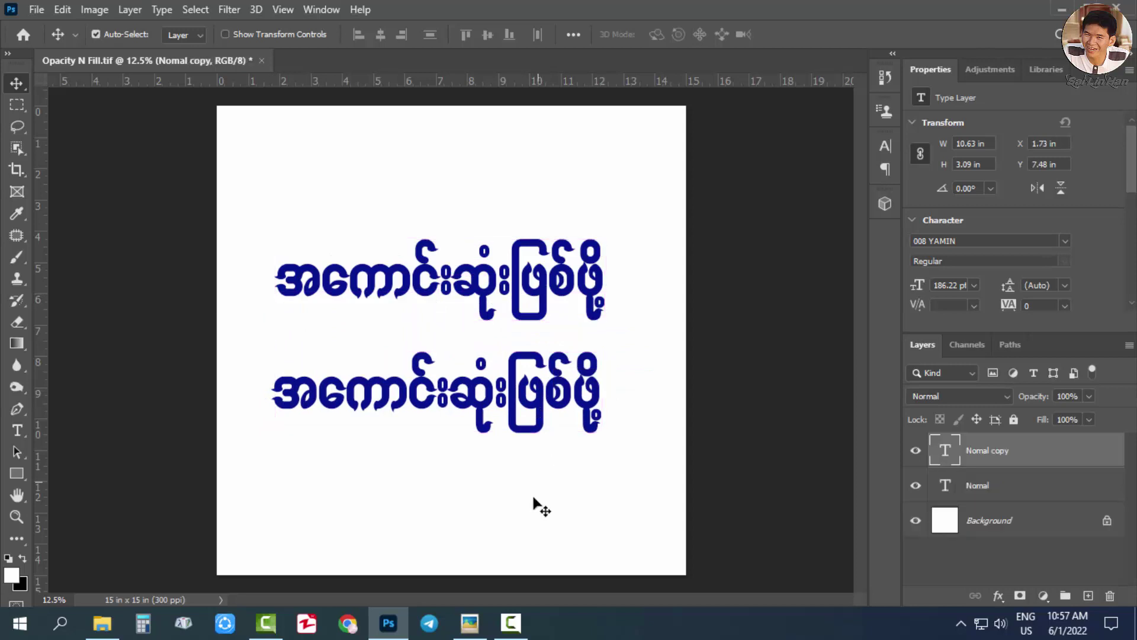
pyautogui.doubleClick(978, 452)
pyautogui.write('Fill')
pyautogui.press('Return')
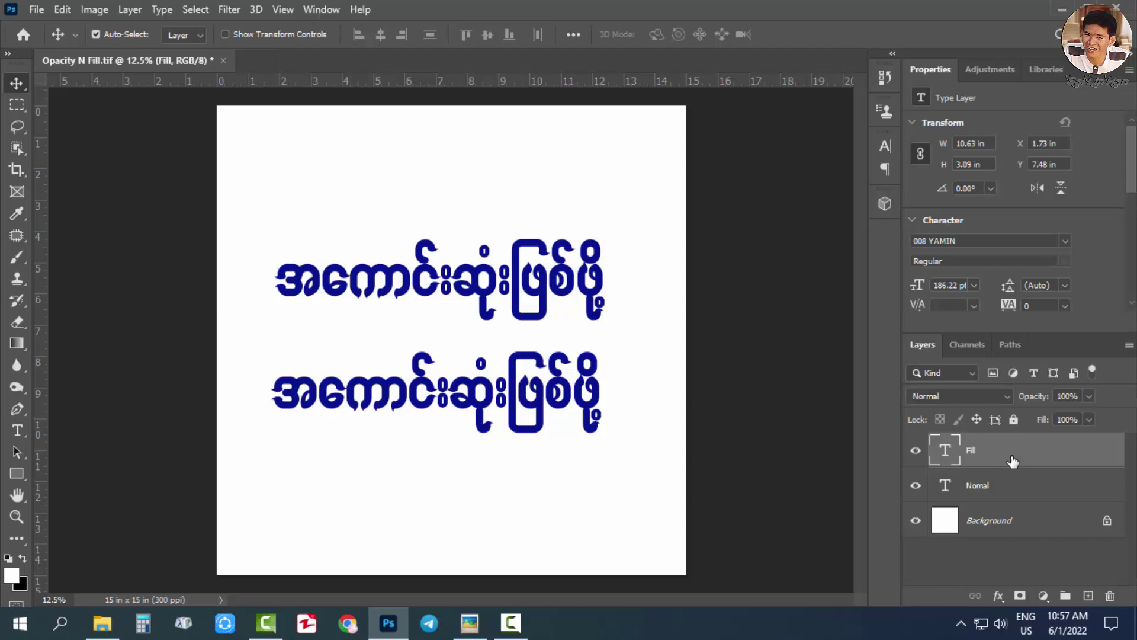
# Hide the Fill layer and reposition the Nomal text at about X 1.6 in, Y 3.62 in.
pyautogui.click(916, 450)
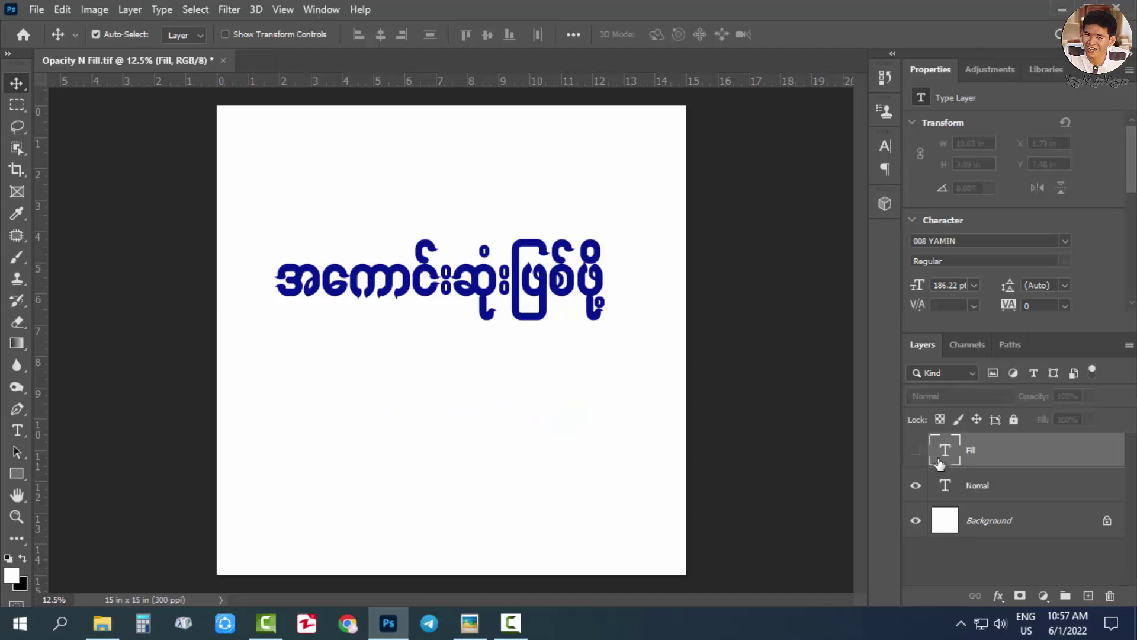
pyautogui.click(977, 492)
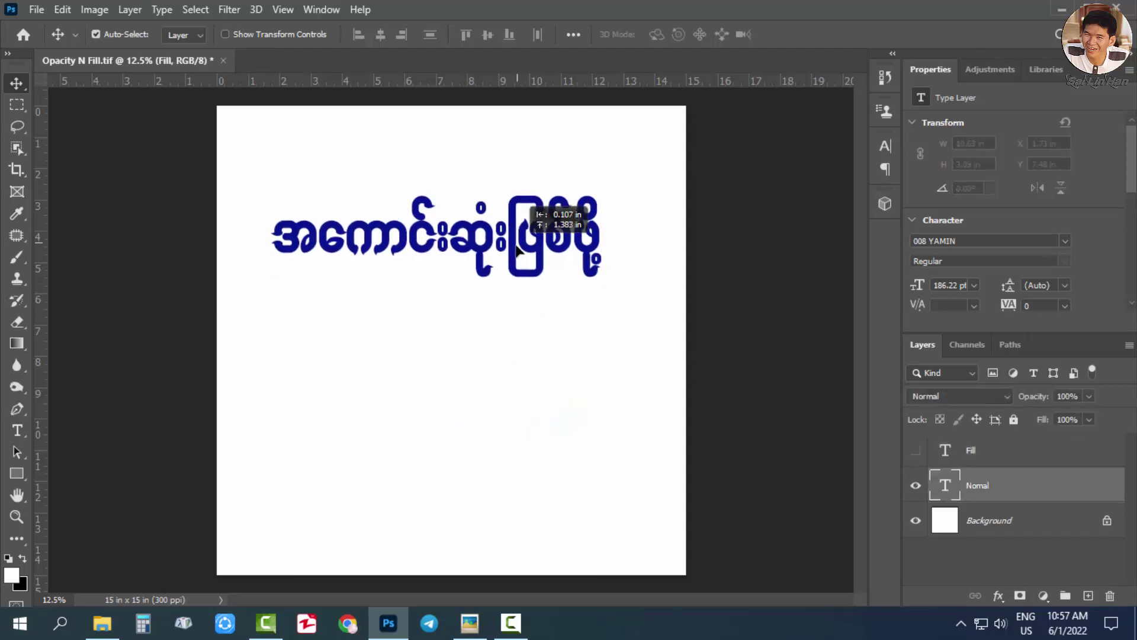
pyautogui.moveTo(521, 251); pyautogui.dragTo(518, 261)
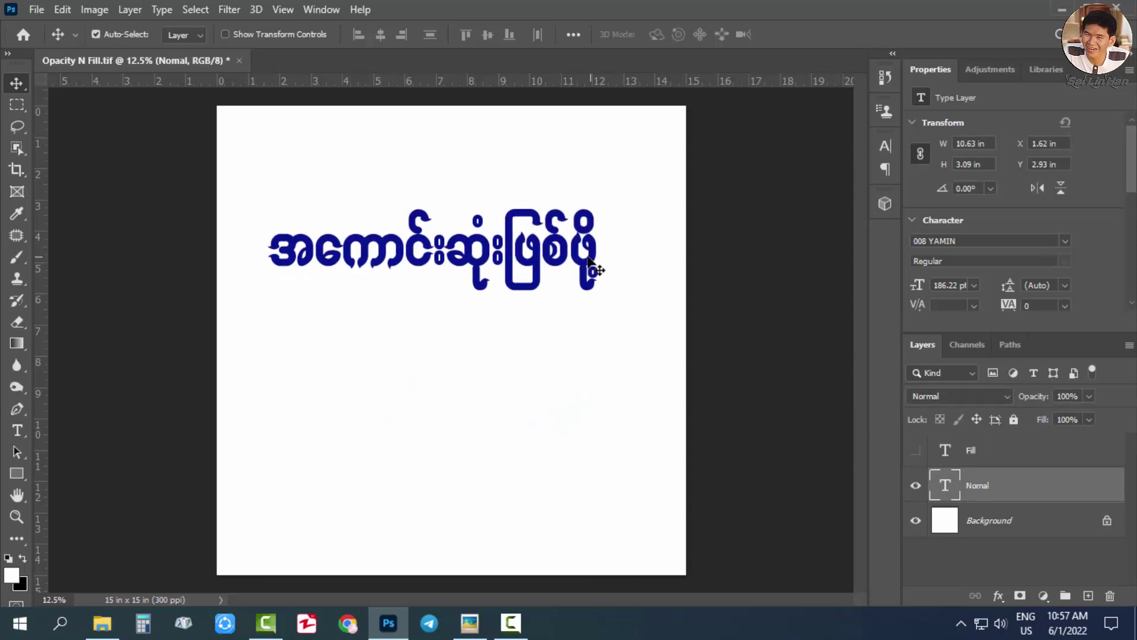
pyautogui.moveTo(540, 262); pyautogui.dragTo(540, 284)
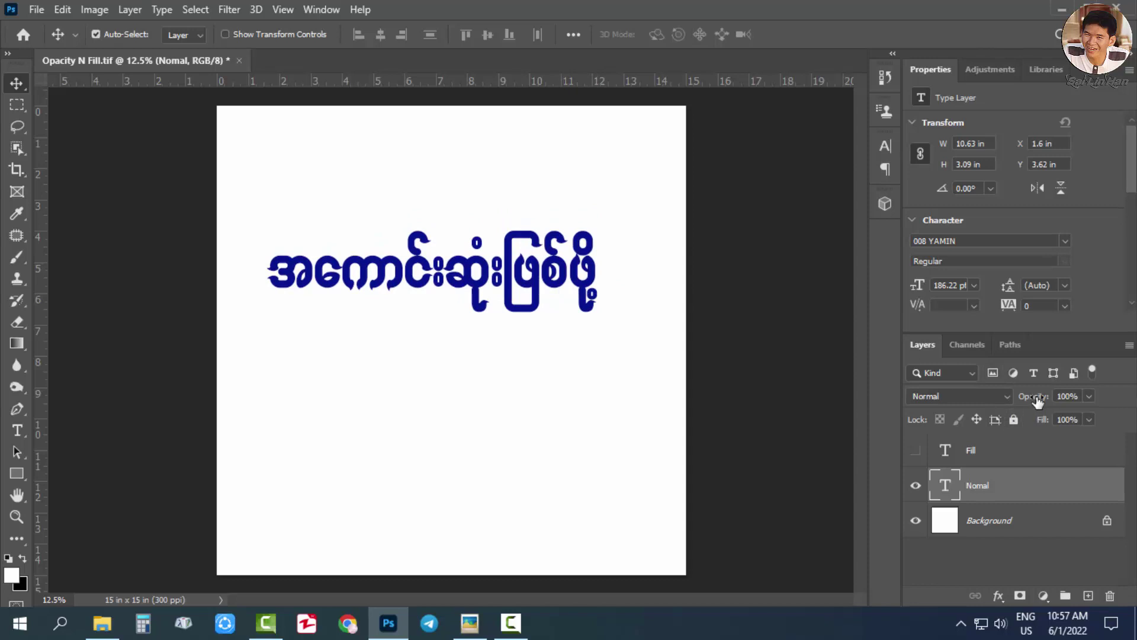
# Try the Nomal text layer at 64% opacity, and restore it to 100%.
pyautogui.moveTo(1038, 401)
pyautogui.mouseDown()
pyautogui.moveTo(1017, 400)
pyautogui.moveTo(1031, 402)
pyautogui.mouseUp()
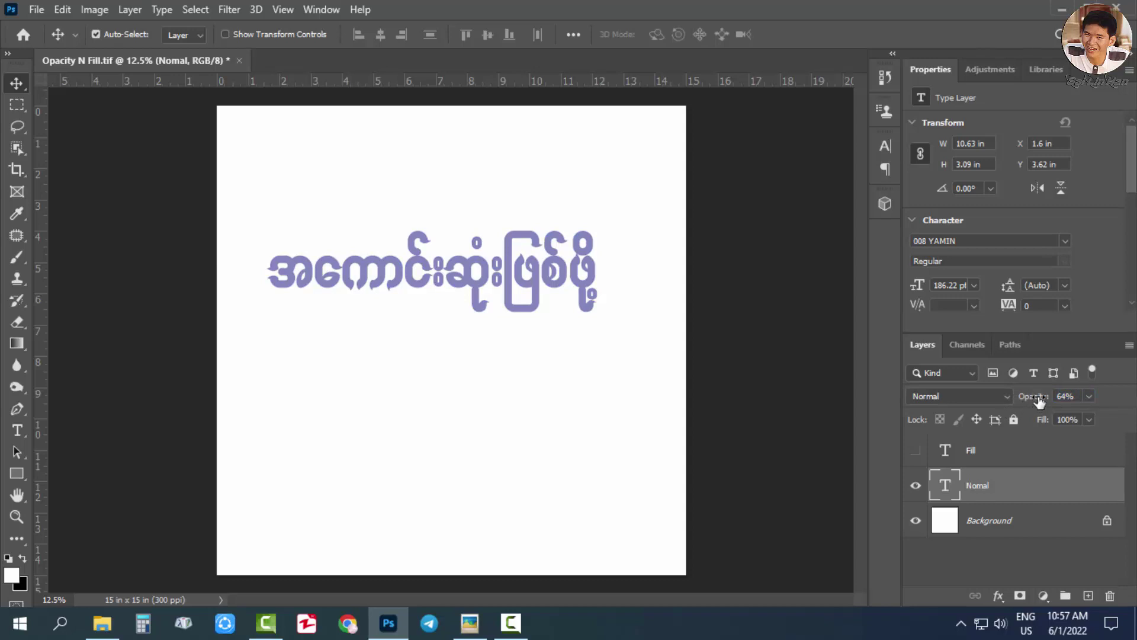
pyautogui.moveTo(1039, 402); pyautogui.dragTo(1110, 403)
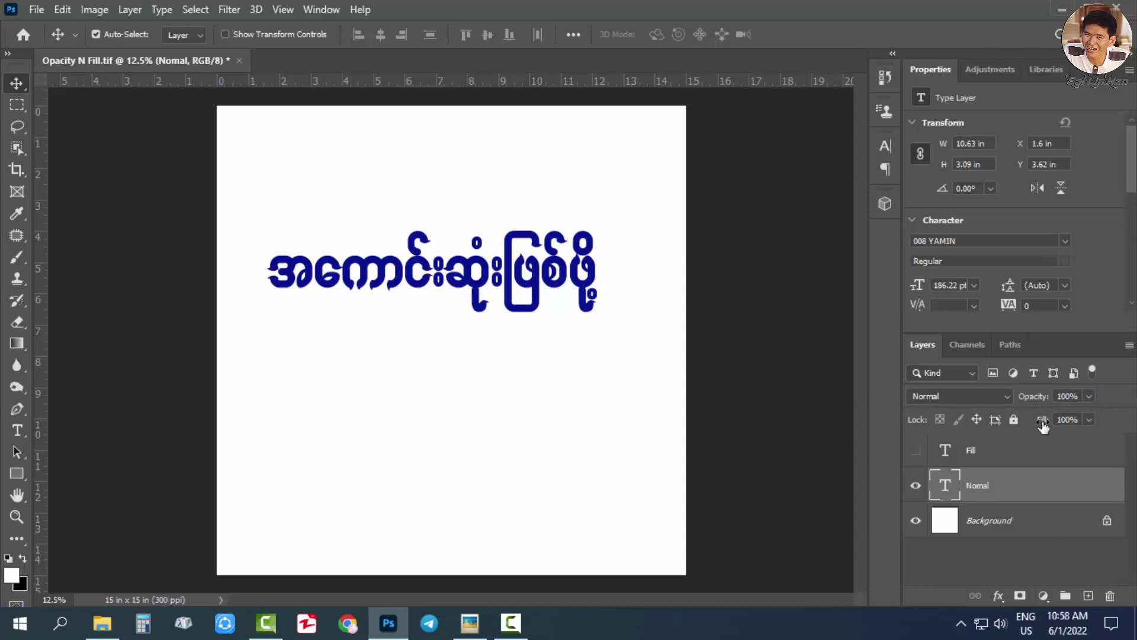
# Try fill values of 71% and 39% on the Nomal text layer, undoing each change.
pyautogui.moveTo(1041, 425); pyautogui.dragTo(1014, 435)
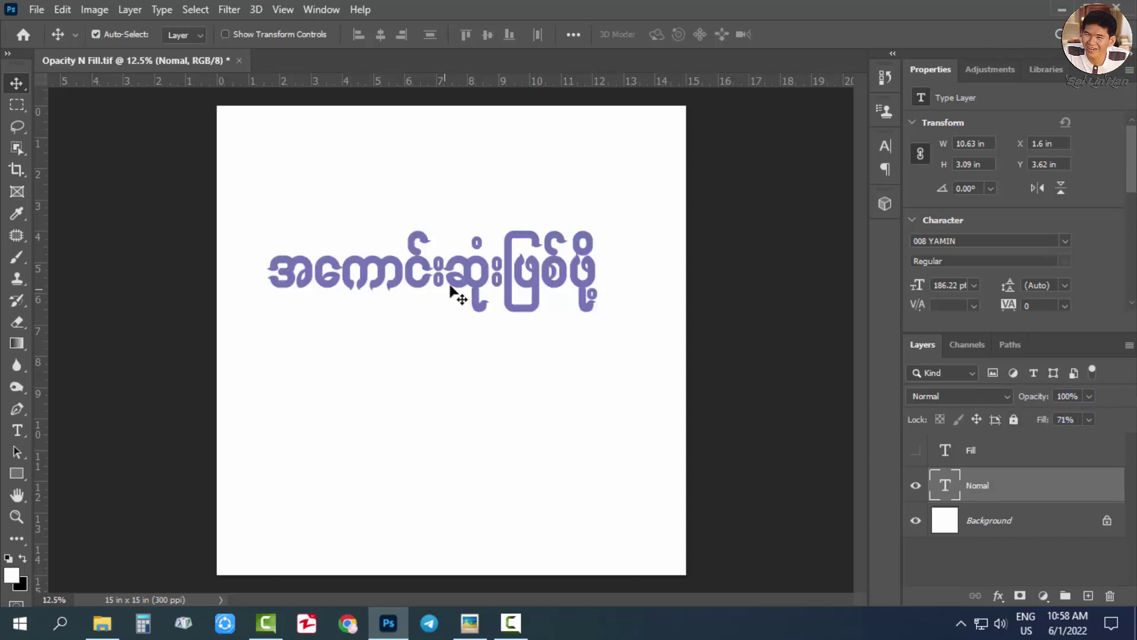
pyautogui.hotkey('ctrl', 'z')
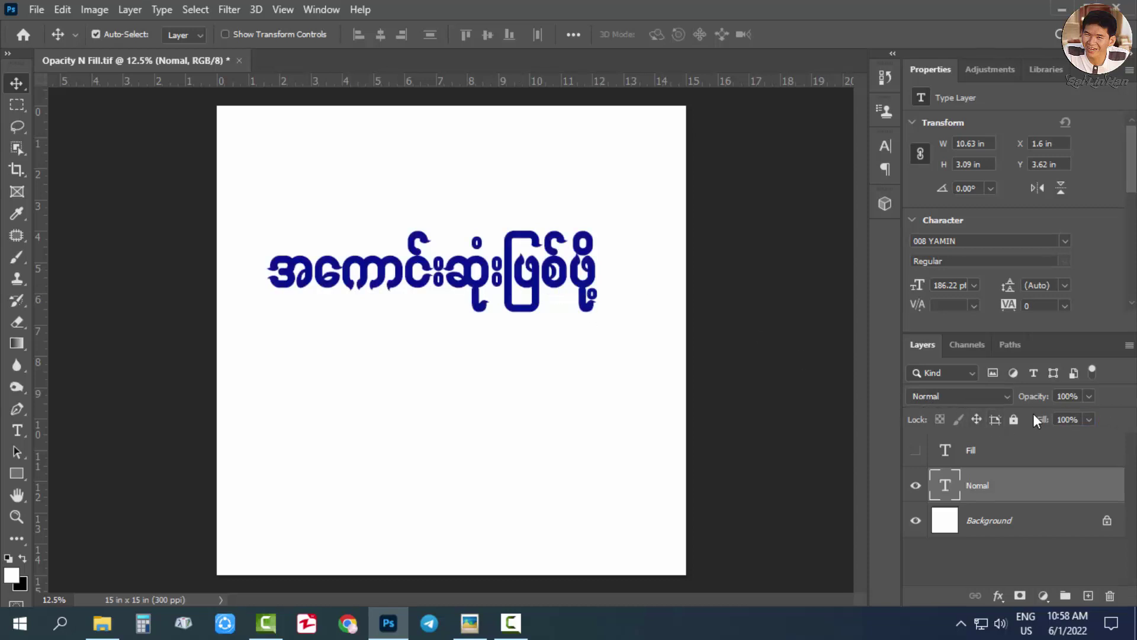
pyautogui.moveTo(1036, 414); pyautogui.dragTo(999, 422)
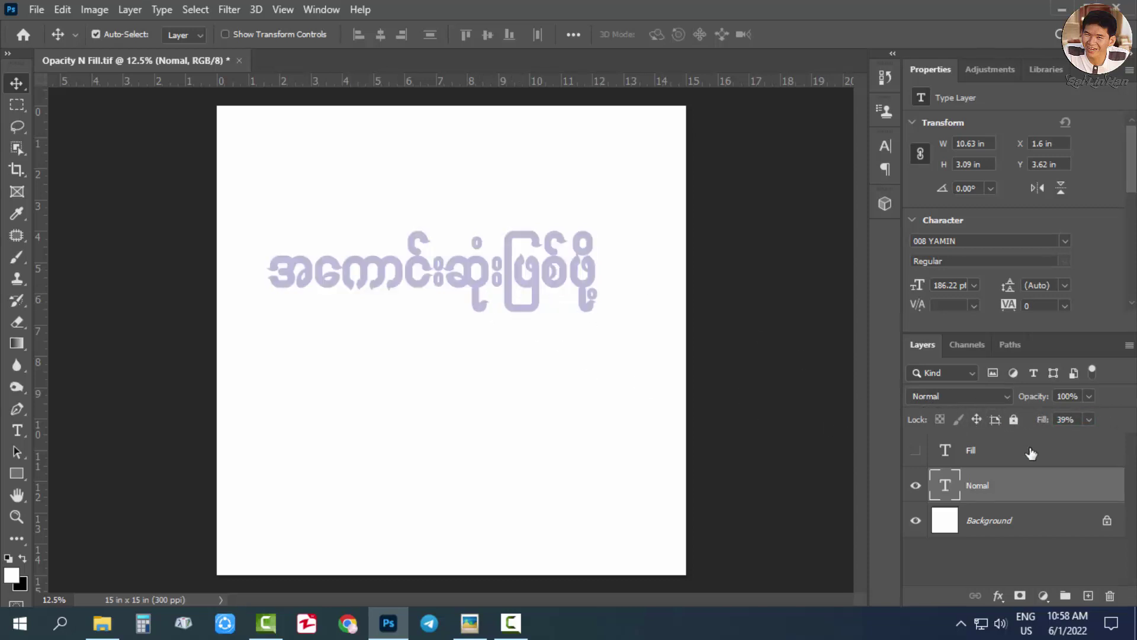
pyautogui.hotkey('ctrl', 'z')
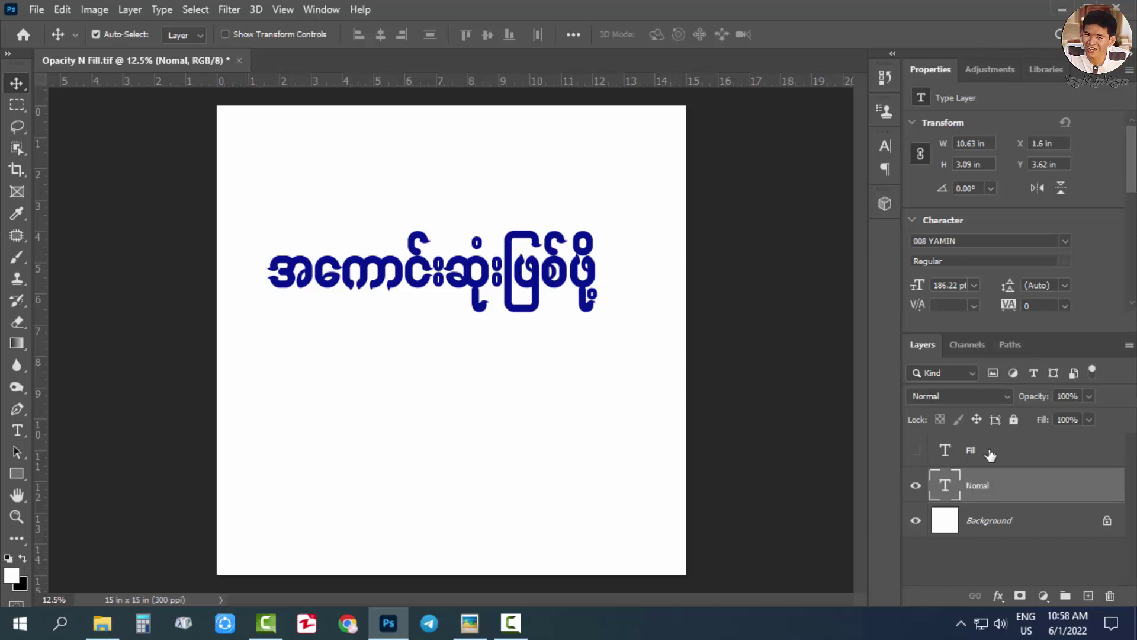
# Show the Fill layer and move the Nomal text to about Y 0.74 in and the Fill text to about Y 5.61 in.
pyautogui.click(951, 453)
pyautogui.click(918, 454)
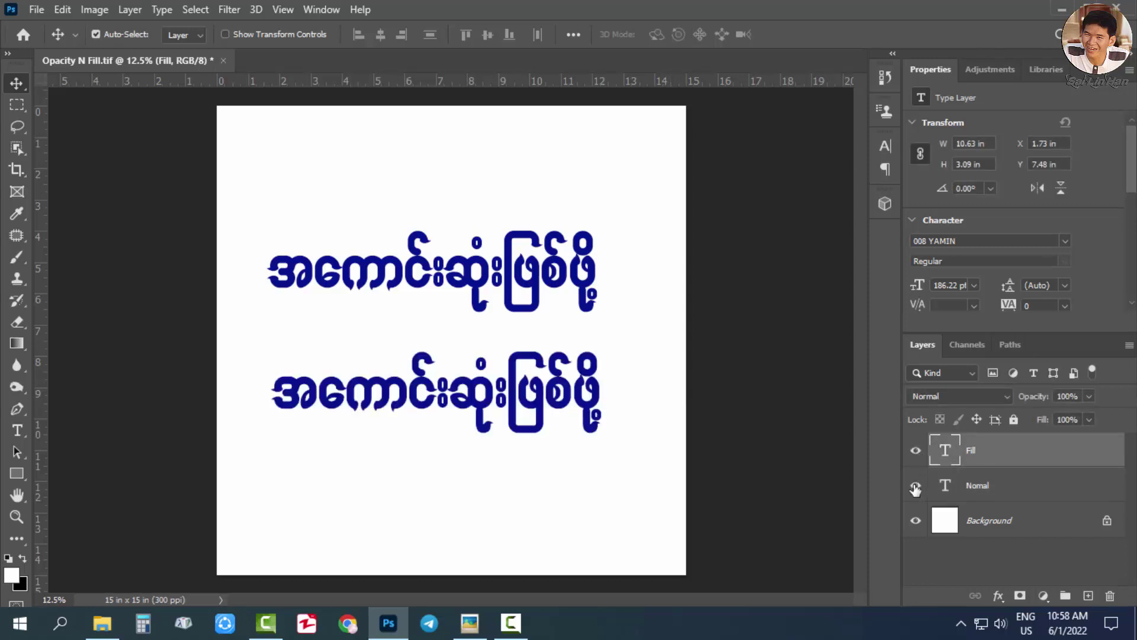
pyautogui.moveTo(540, 288); pyautogui.dragTo(544, 195)
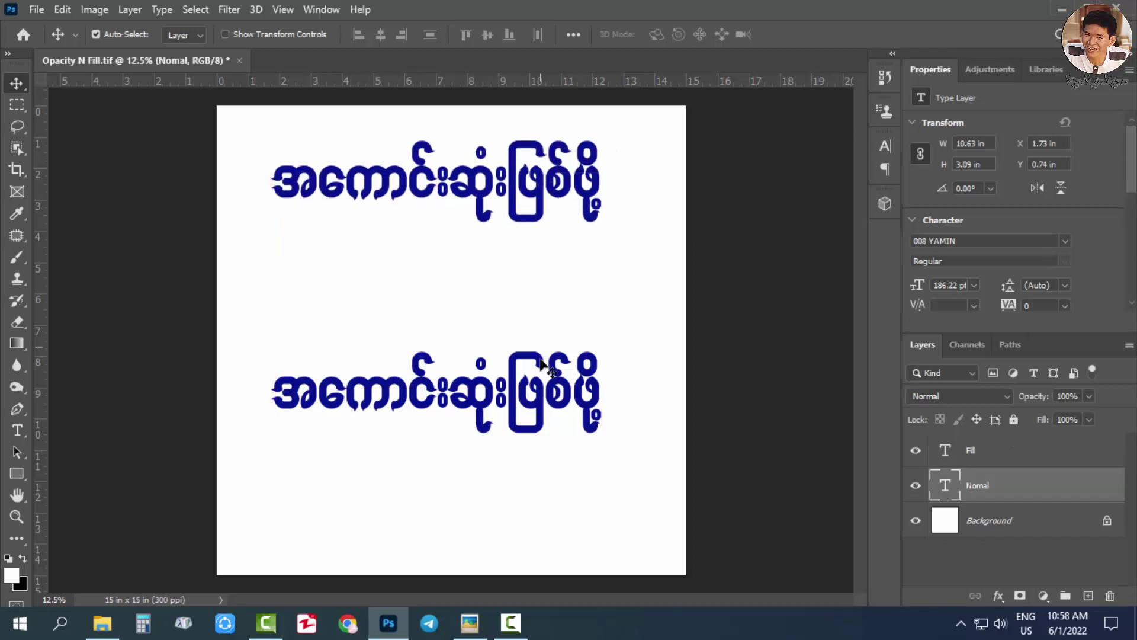
pyautogui.moveTo(536, 392); pyautogui.dragTo(595, 368)
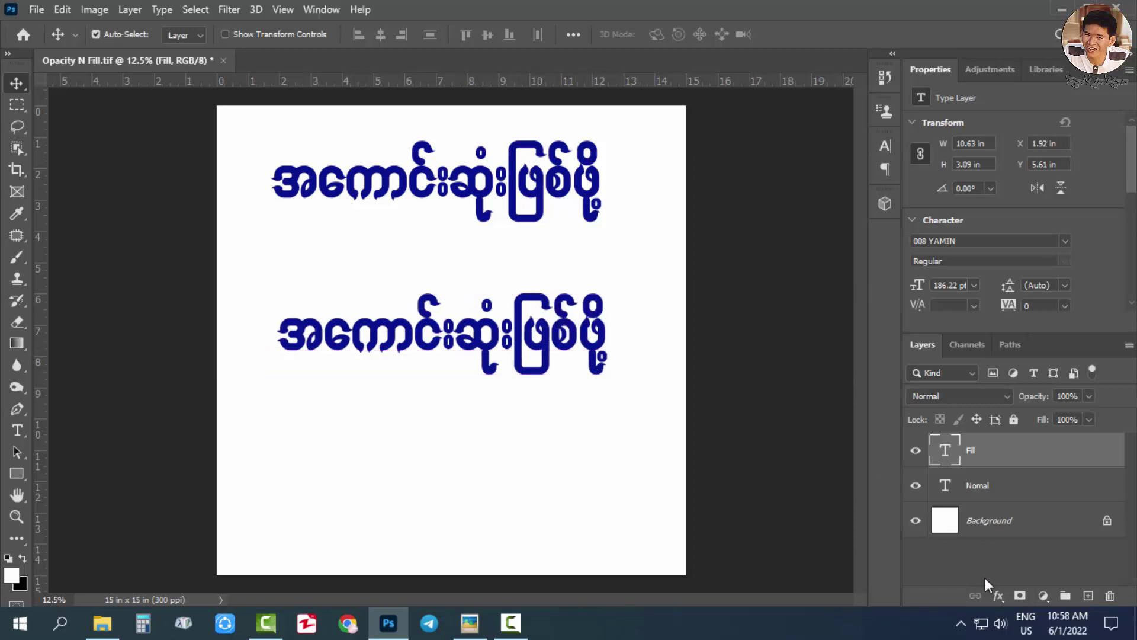
# Add a Solid Color fill layer directly above the Background using turquoise #01c4c6.
pyautogui.click(1019, 520)
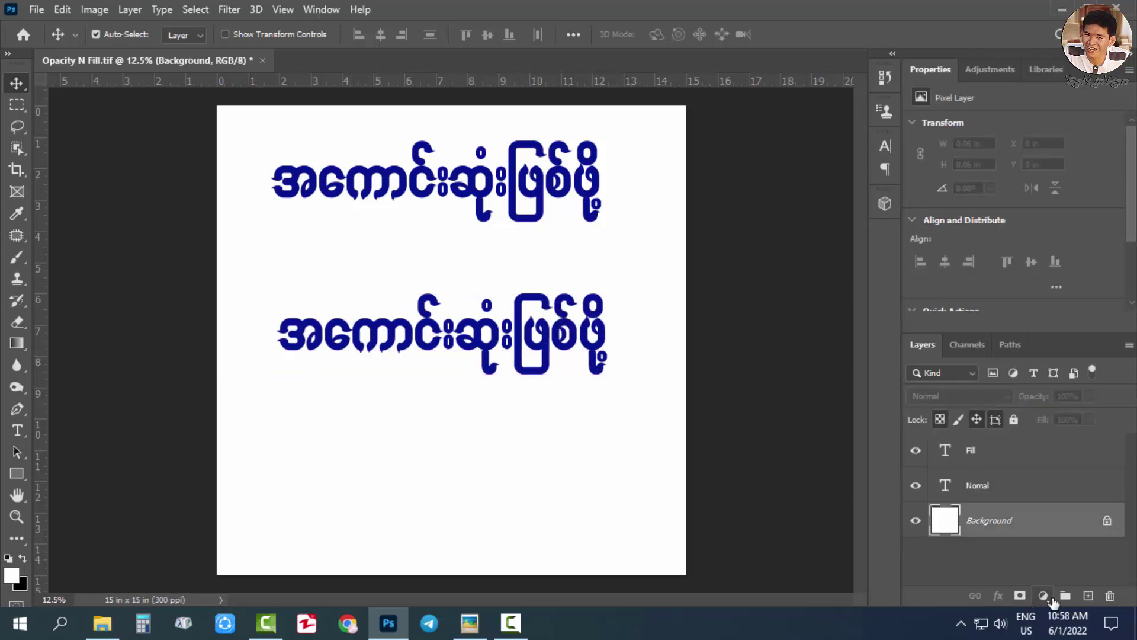
pyautogui.click(1043, 596)
pyautogui.click(1029, 300)
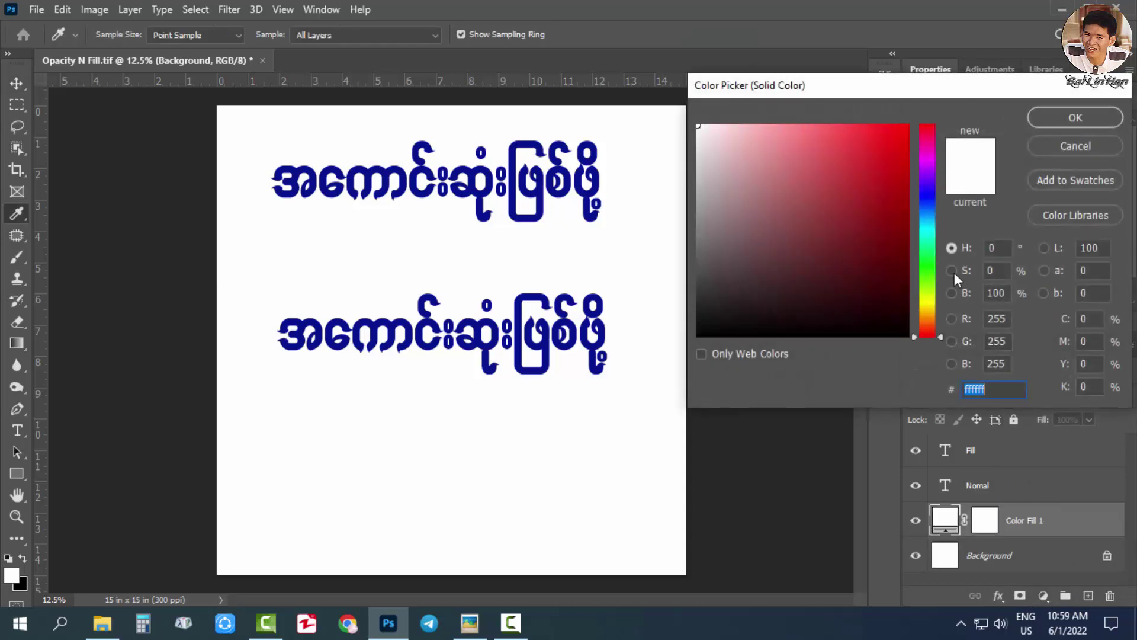
pyautogui.click(927, 208)
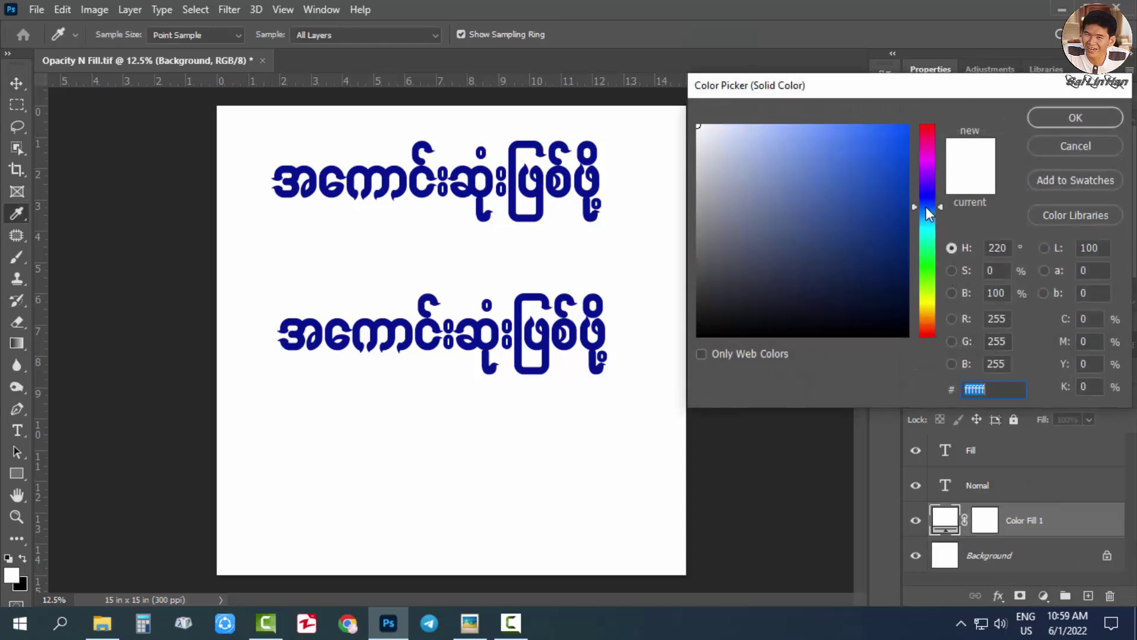
pyautogui.write('01c4c6')
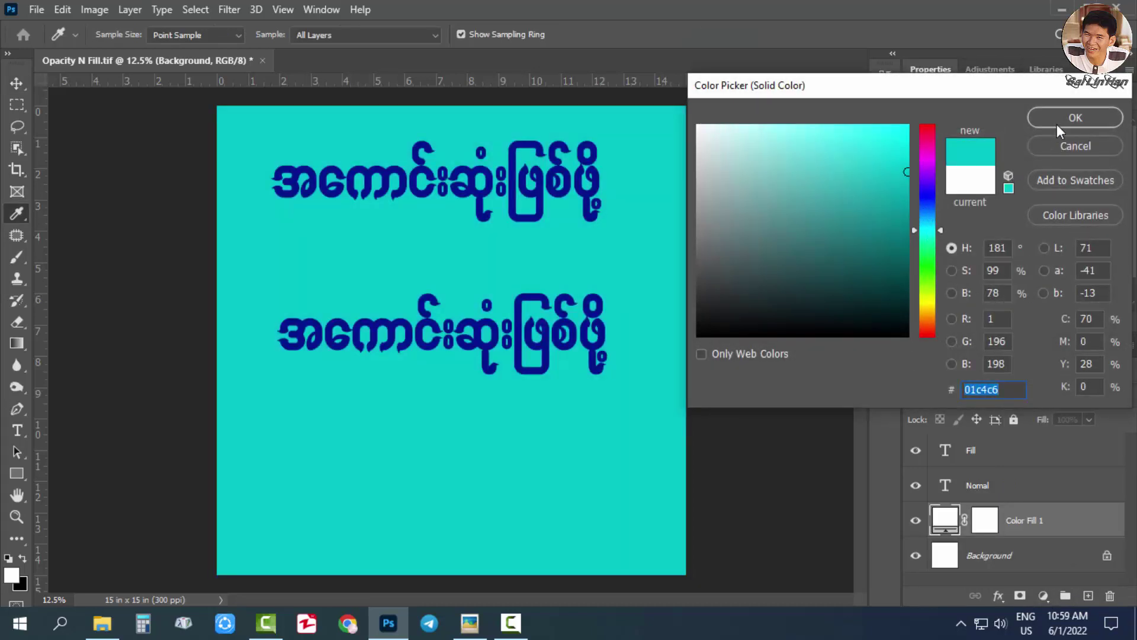
pyautogui.click(1057, 123)
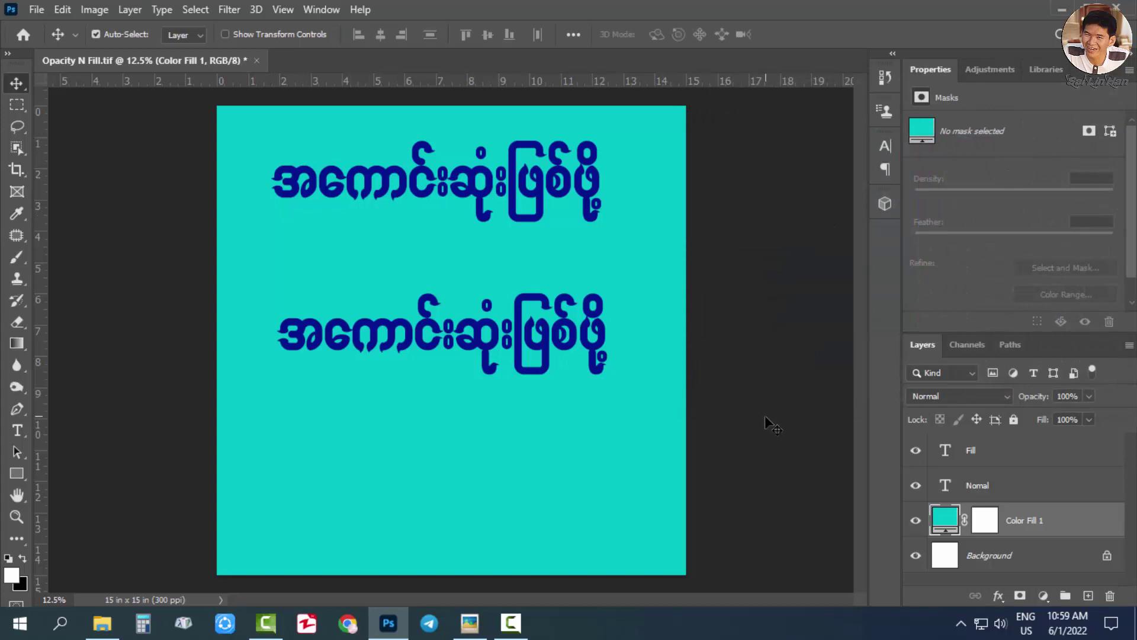
# Move the Fill text to about X 2.26 in, Y 6.01 in and give it a white outside stroke of 38 px.
pyautogui.moveTo(531, 341)
pyautogui.mouseDown()
pyautogui.moveTo(538, 378)
pyautogui.moveTo(532, 350)
pyautogui.moveTo(555, 356)
pyautogui.moveTo(545, 351)
pyautogui.mouseUp()
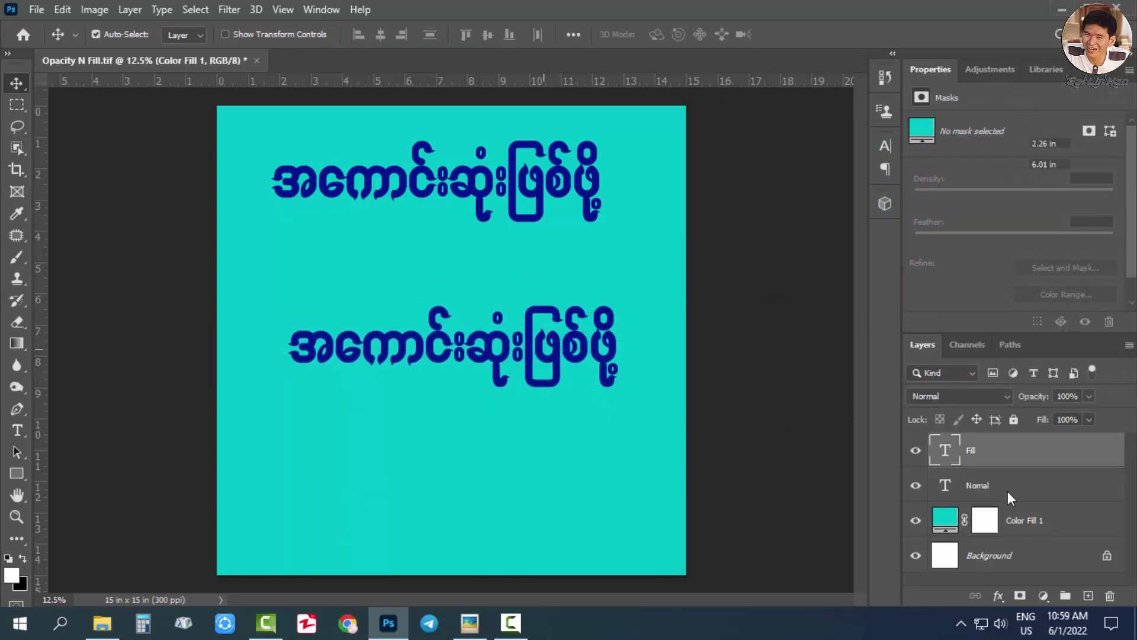
pyautogui.click(994, 598)
pyautogui.click(1027, 475)
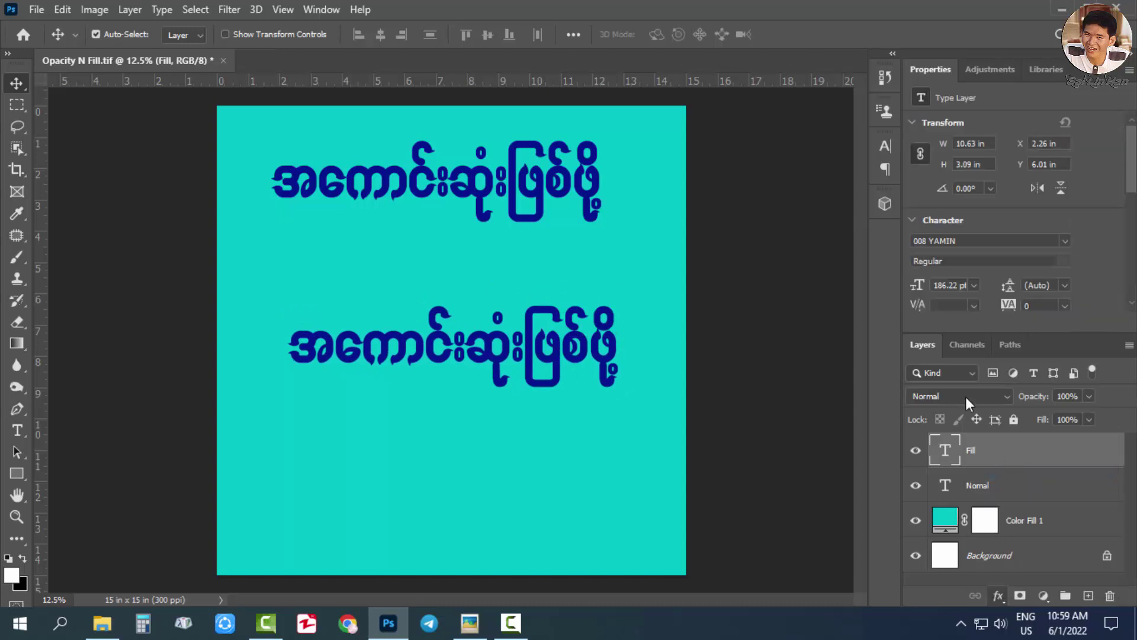
pyautogui.click(751, 351)
pyautogui.click(702, 122)
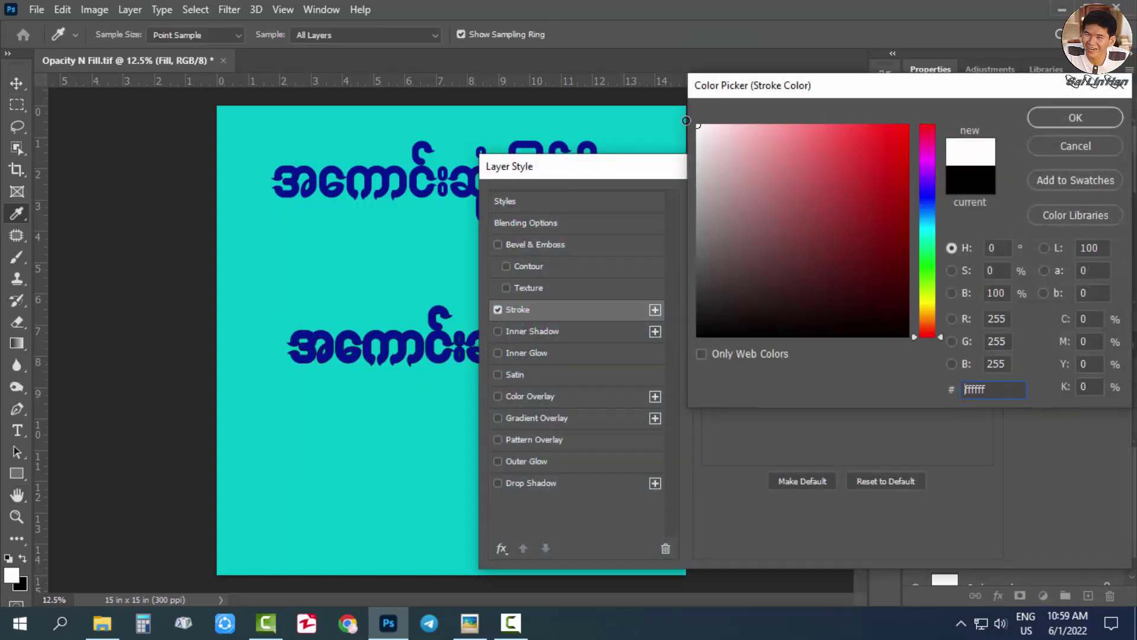
pyautogui.click(1072, 118)
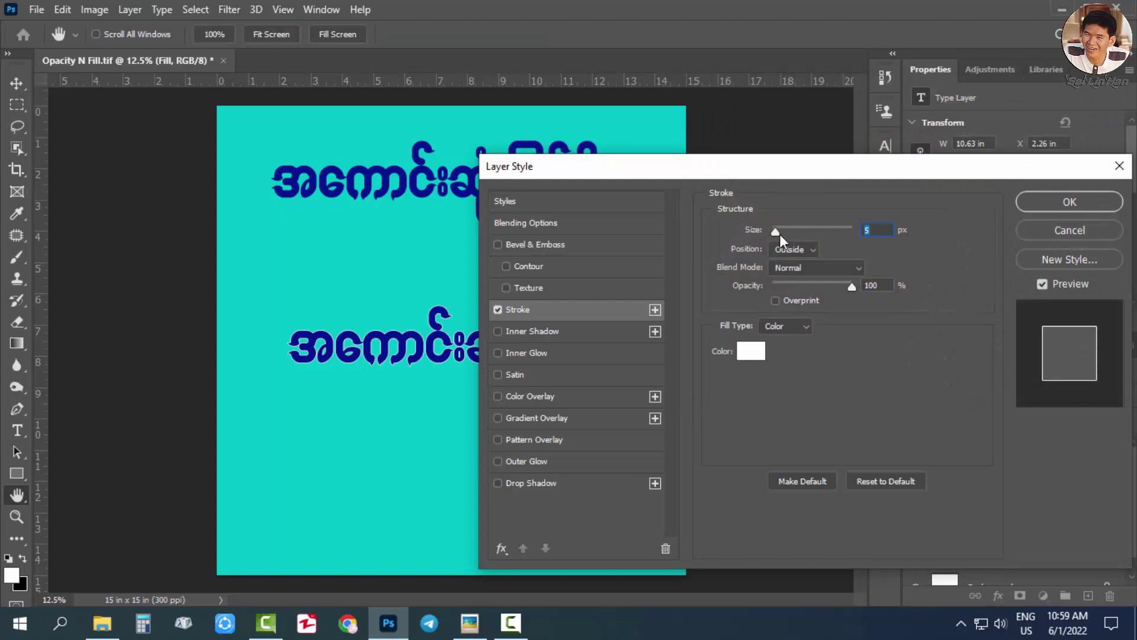
pyautogui.moveTo(779, 233); pyautogui.dragTo(795, 233)
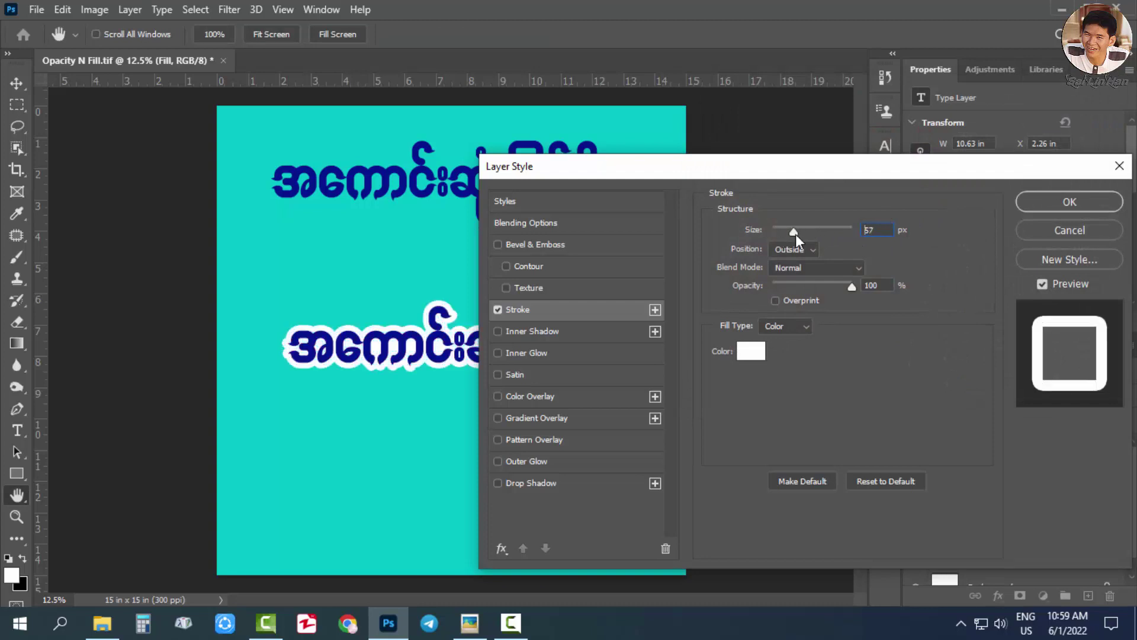
pyautogui.moveTo(794, 231); pyautogui.dragTo(790, 234)
pyautogui.click(1058, 208)
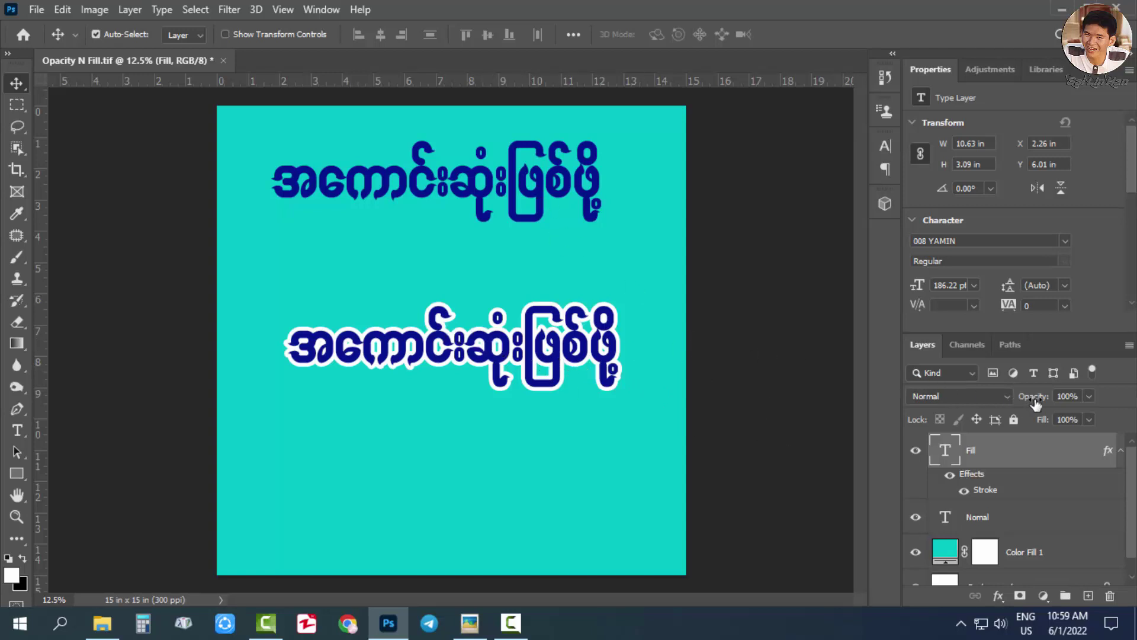
# Try the stroked Fill text layer at 28% opacity, and restore it to 100%.
pyautogui.moveTo(1035, 403)
pyautogui.mouseDown()
pyautogui.moveTo(1007, 402)
pyautogui.moveTo(1032, 402)
pyautogui.moveTo(1023, 401)
pyautogui.mouseUp()
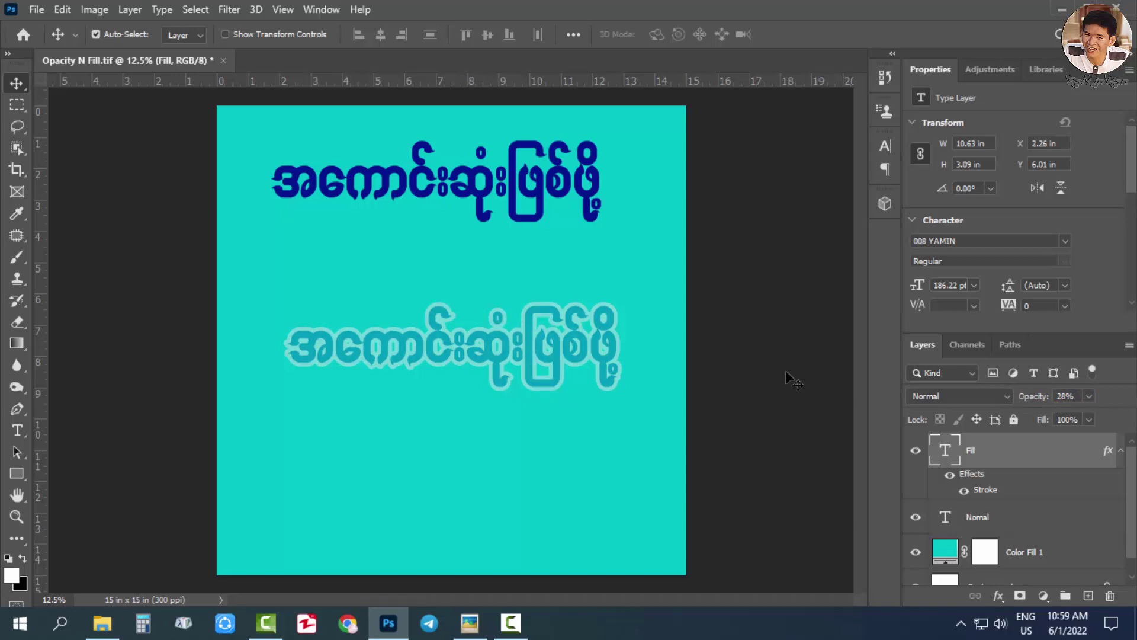
pyautogui.moveTo(1031, 398); pyautogui.dragTo(1131, 403)
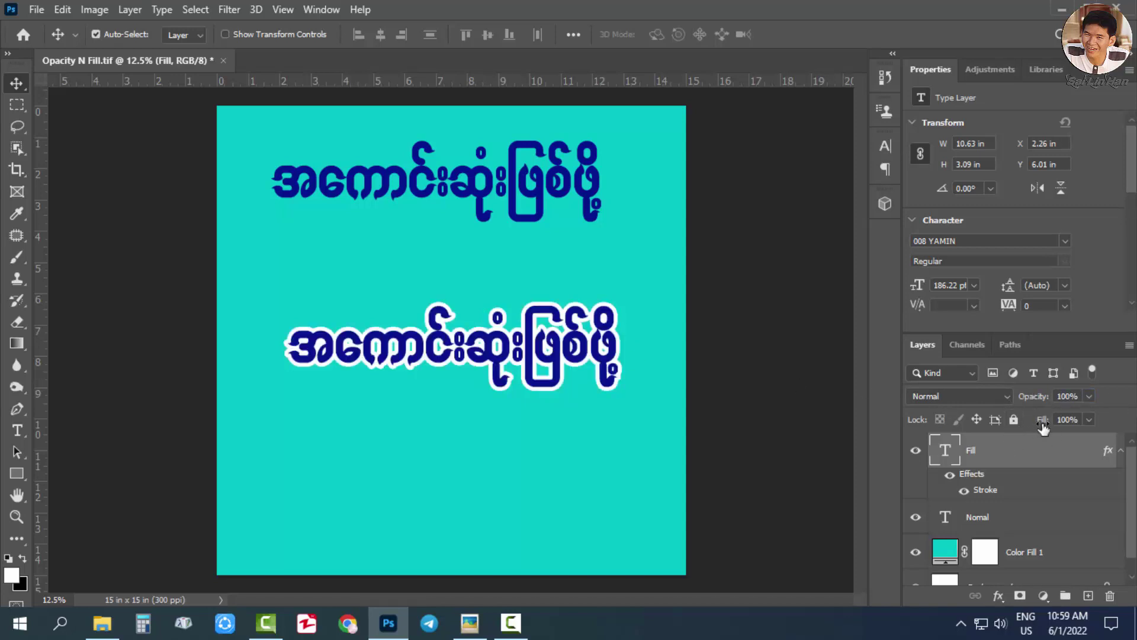
# Set the Fill text layer's fill to 0% and move the text to about X 1.68 in, Y 6.33 in.
pyautogui.moveTo(1041, 425)
pyautogui.mouseDown()
pyautogui.moveTo(1017, 427)
pyautogui.moveTo(1051, 420)
pyautogui.moveTo(990, 426)
pyautogui.mouseUp()
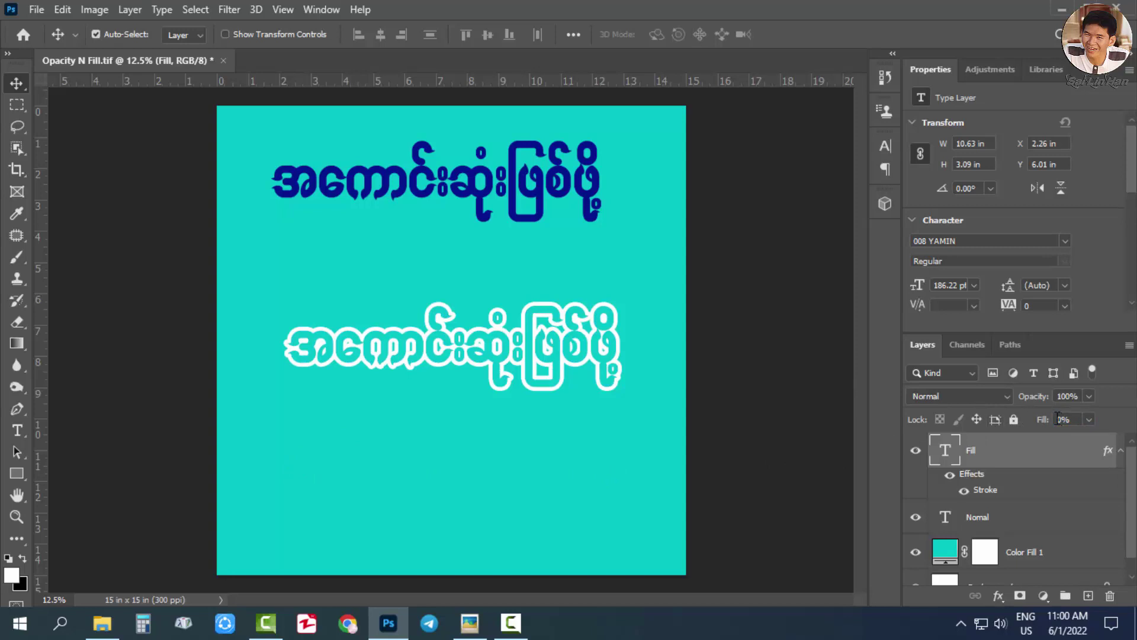
pyautogui.moveTo(475, 348)
pyautogui.mouseDown()
pyautogui.moveTo(478, 276)
pyautogui.moveTo(462, 320)
pyautogui.moveTo(495, 362)
pyautogui.moveTo(458, 357)
pyautogui.mouseUp()
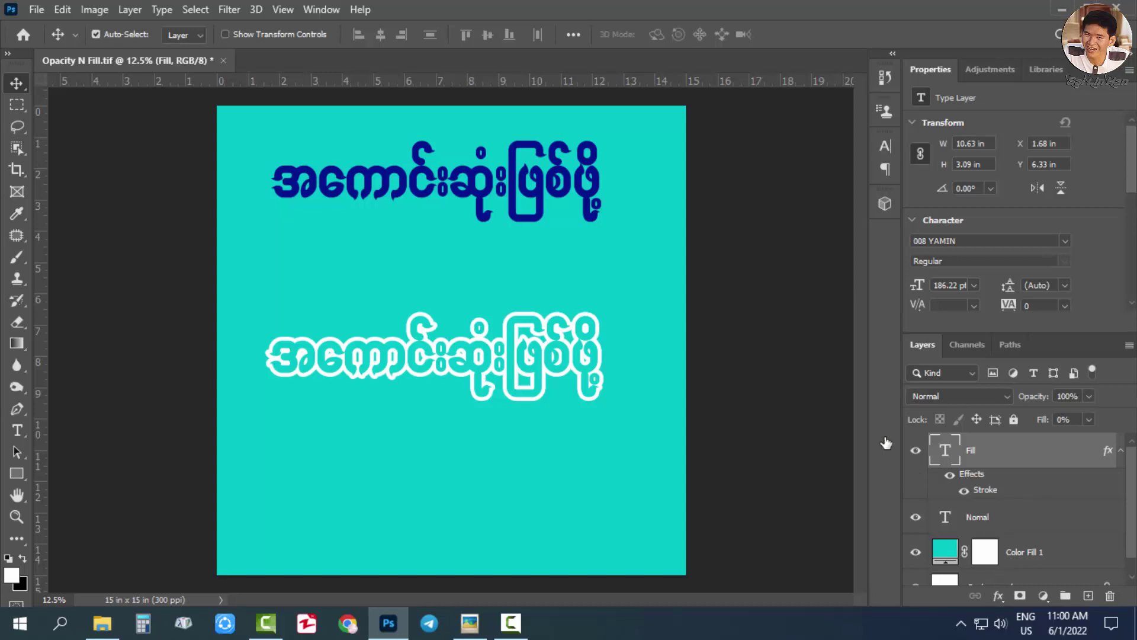
# Change the Fill layer's stroke colour to black (#000000) and move the text to about X 1.94 in, Y 5.67 in.
pyautogui.doubleClick(986, 495)
pyautogui.click(751, 353)
pyautogui.click(698, 335)
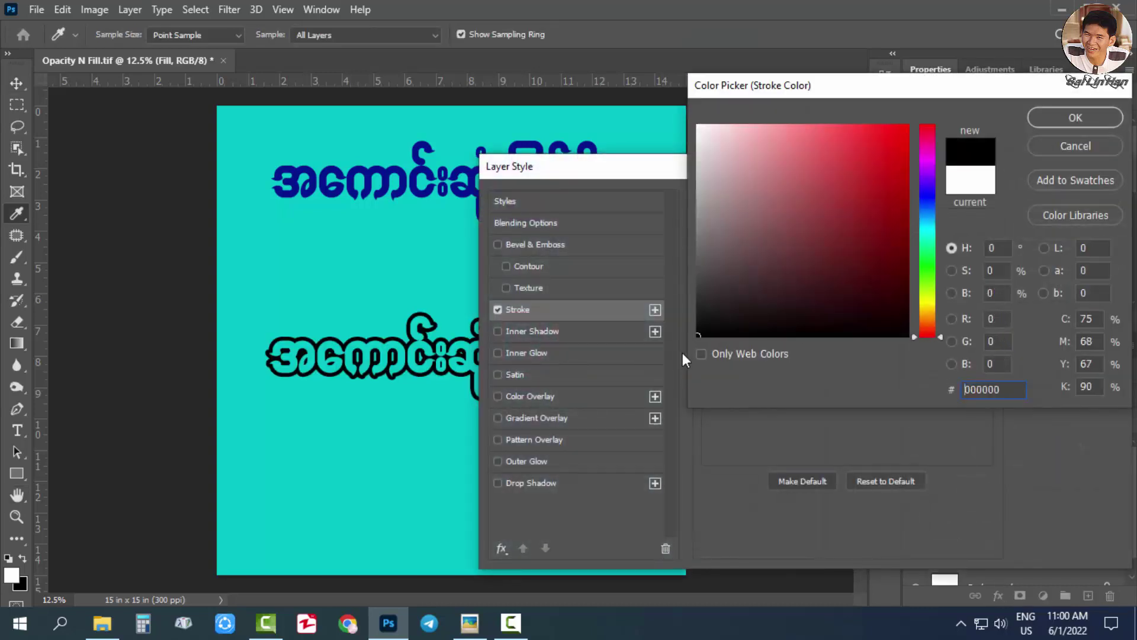
pyautogui.click(1075, 118)
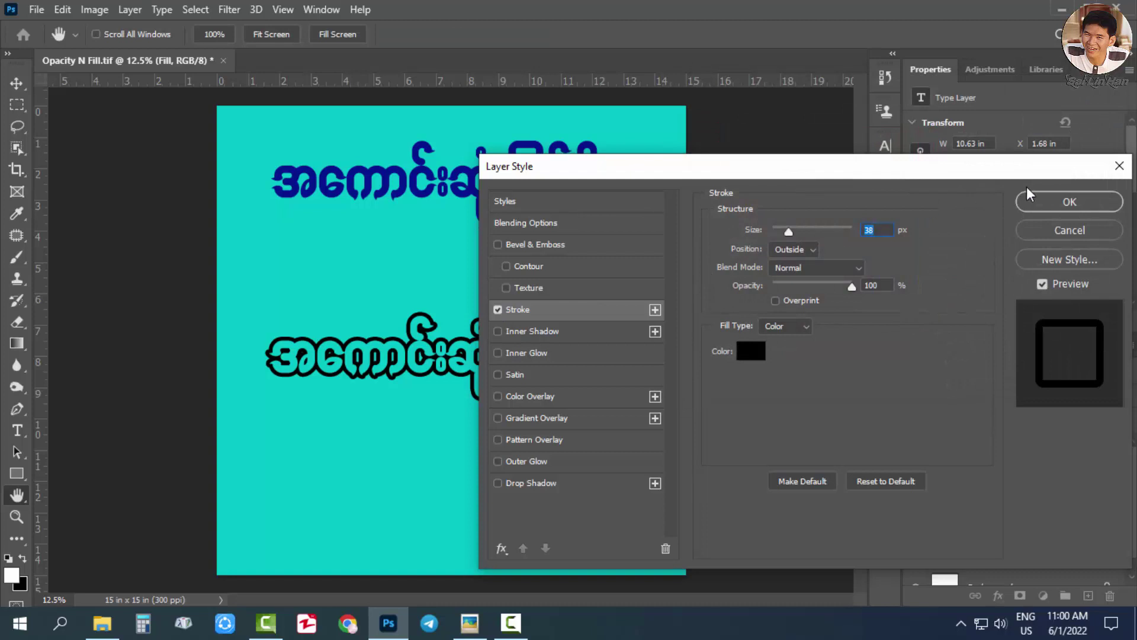
pyautogui.press('Return')
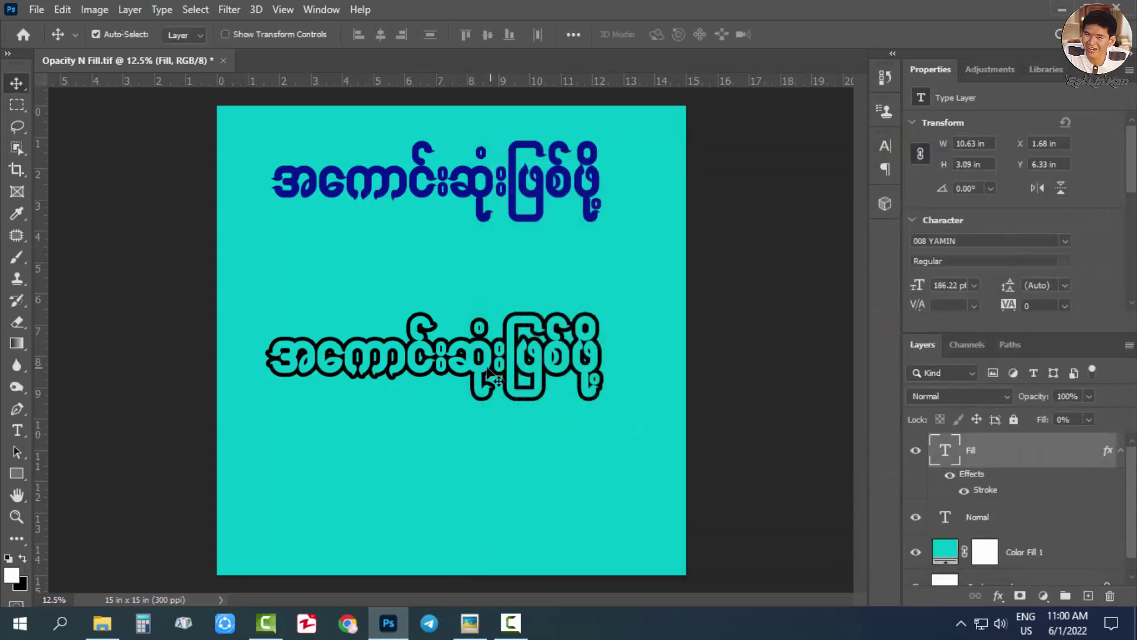
pyautogui.moveTo(492, 368)
pyautogui.mouseDown()
pyautogui.moveTo(441, 275)
pyautogui.moveTo(500, 329)
pyautogui.moveTo(500, 346)
pyautogui.mouseUp()
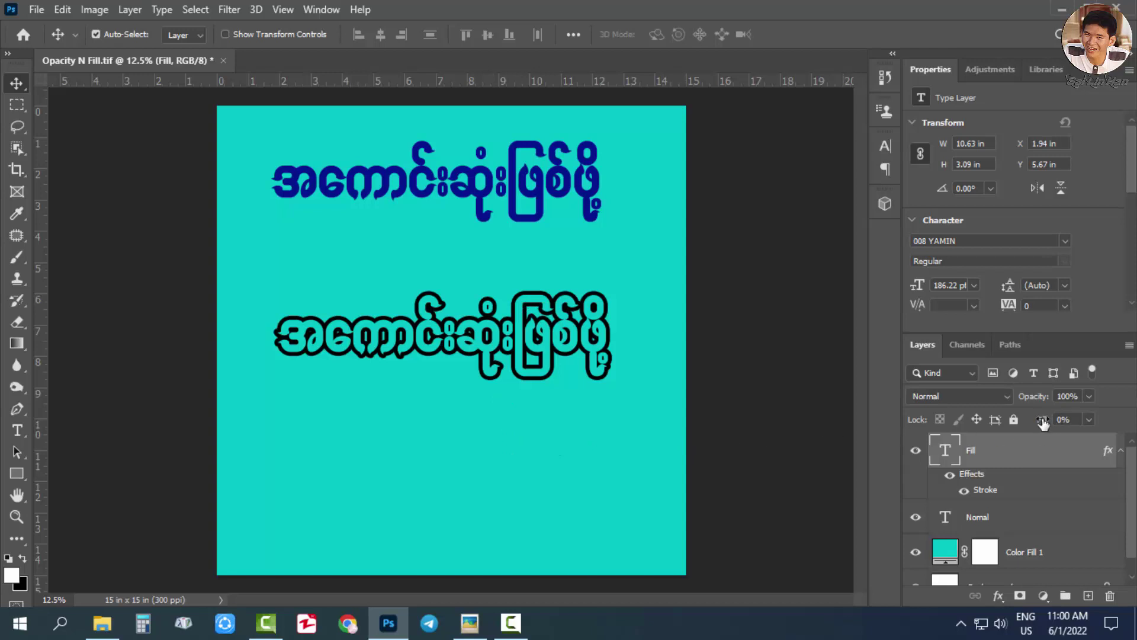
# Restore the Fill text layer's fill to 100% and move the text to about X 1.52 in, Y 4.95 in.
pyautogui.moveTo(1040, 422); pyautogui.dragTo(1123, 421)
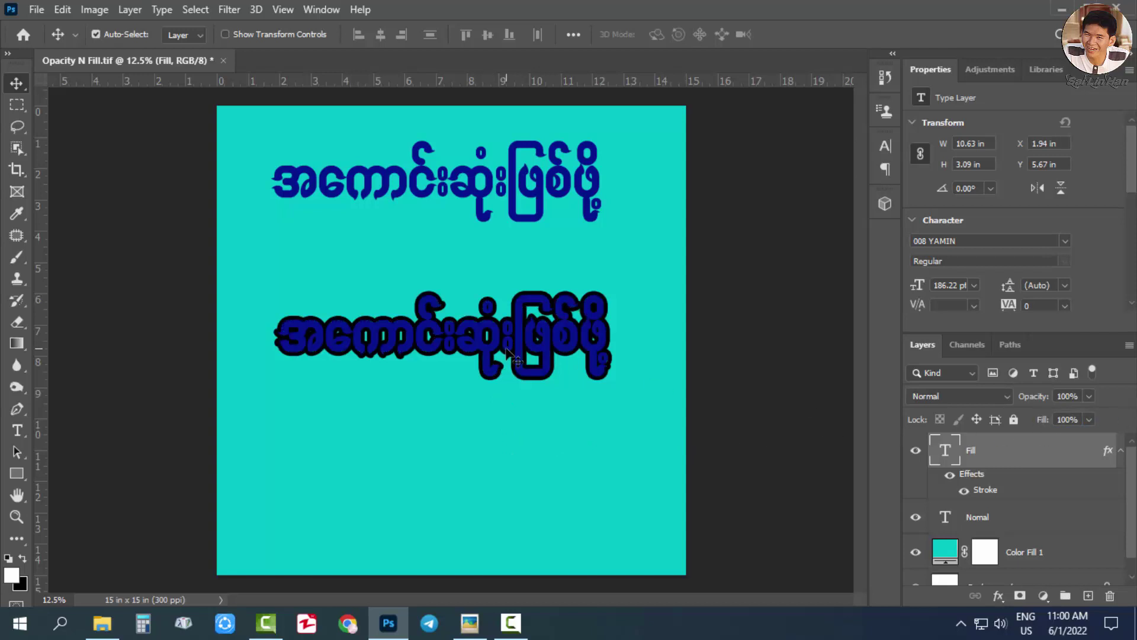
pyautogui.moveTo(508, 349); pyautogui.dragTo(495, 326)
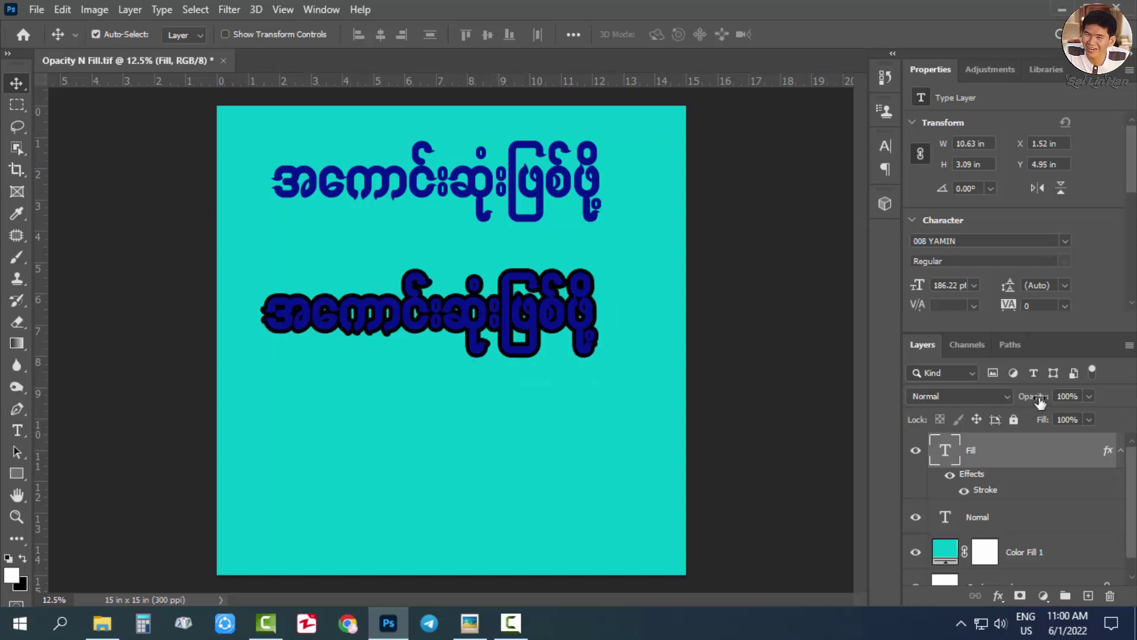
# Try the Fill layer at 43% opacity while moving its text to about X 1.46 in, Y 5 in, and restore the opacity to 100%.
pyautogui.moveTo(1031, 401)
pyautogui.mouseDown()
pyautogui.moveTo(997, 401)
pyautogui.moveTo(1026, 402)
pyautogui.mouseUp()
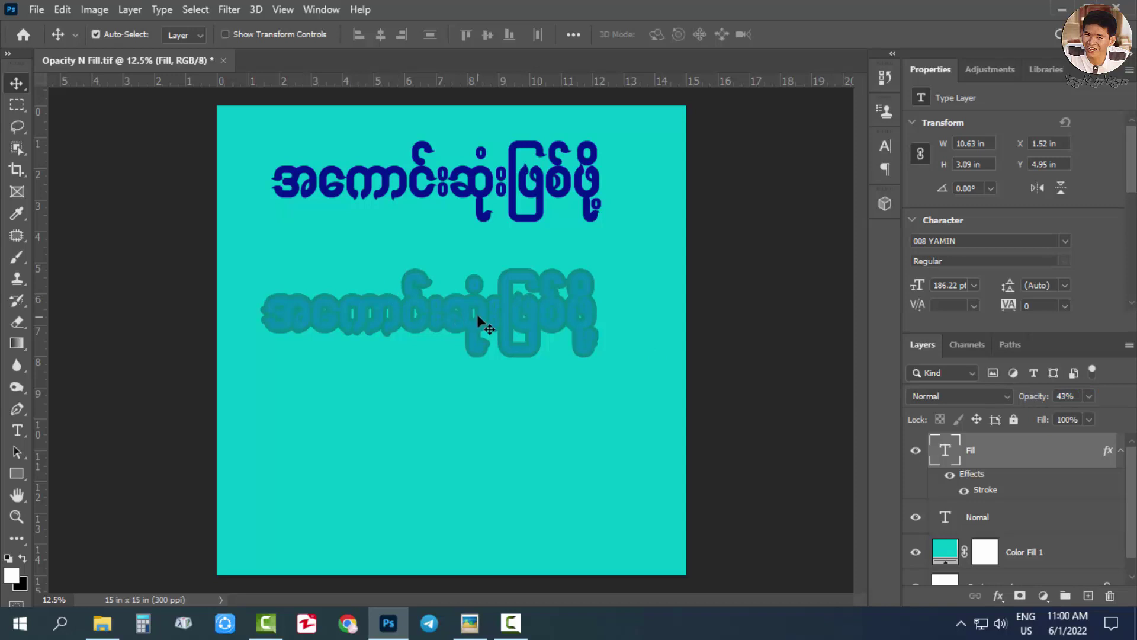
pyautogui.moveTo(478, 320); pyautogui.dragTo(486, 324)
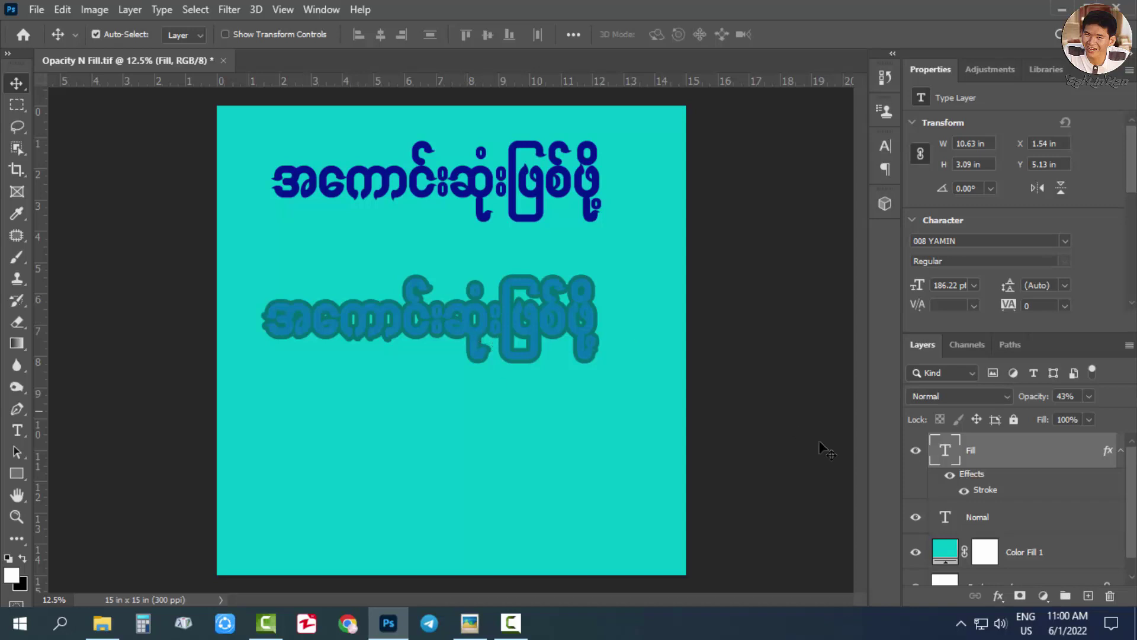
pyautogui.moveTo(491, 327); pyautogui.dragTo(494, 321)
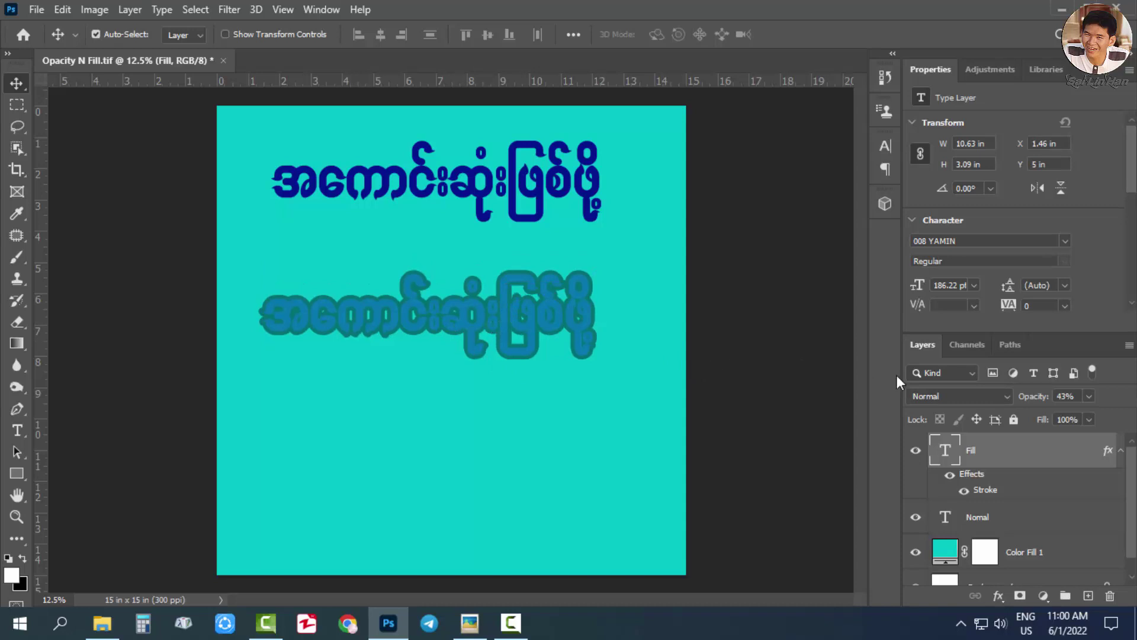
pyautogui.moveTo(1025, 401); pyautogui.dragTo(1112, 393)
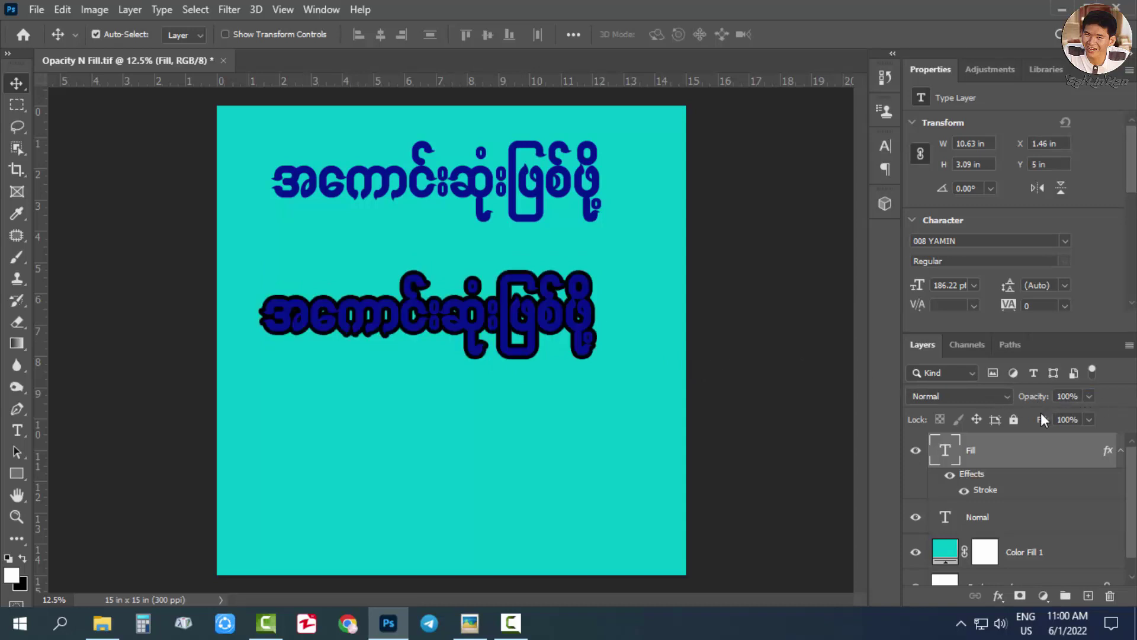
# Lower the Fill layer's fill to 31% and move the text to about X 1.65 in, Y 5.67 in.
pyautogui.moveTo(1040, 424)
pyautogui.mouseDown()
pyautogui.moveTo(991, 422)
pyautogui.moveTo(1024, 419)
pyautogui.mouseUp()
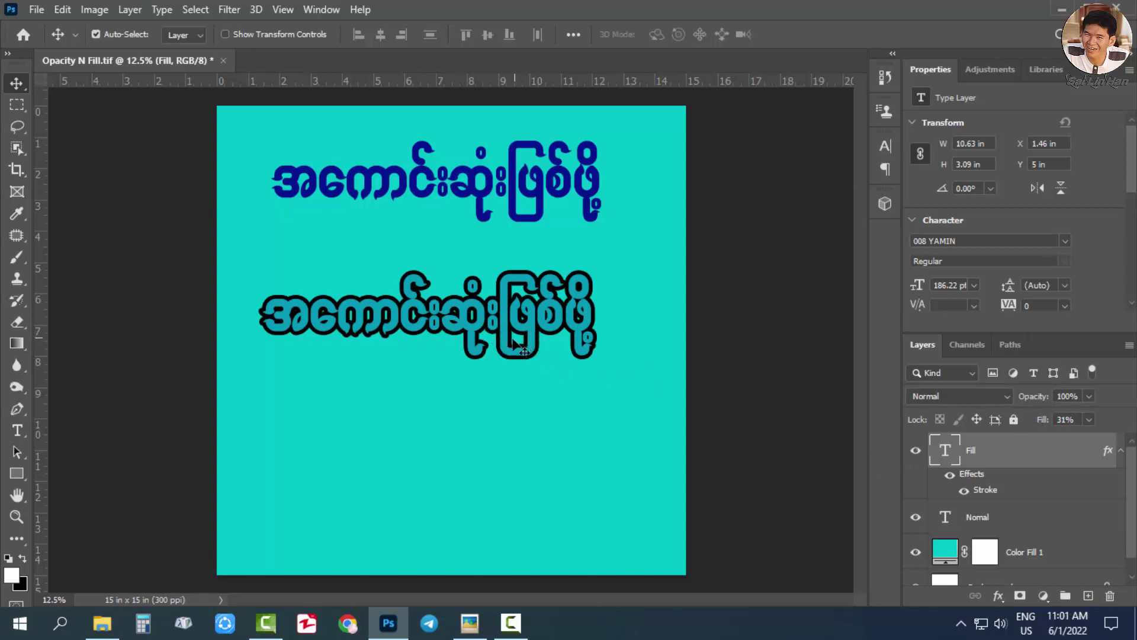
pyautogui.moveTo(515, 342); pyautogui.dragTo(523, 346)
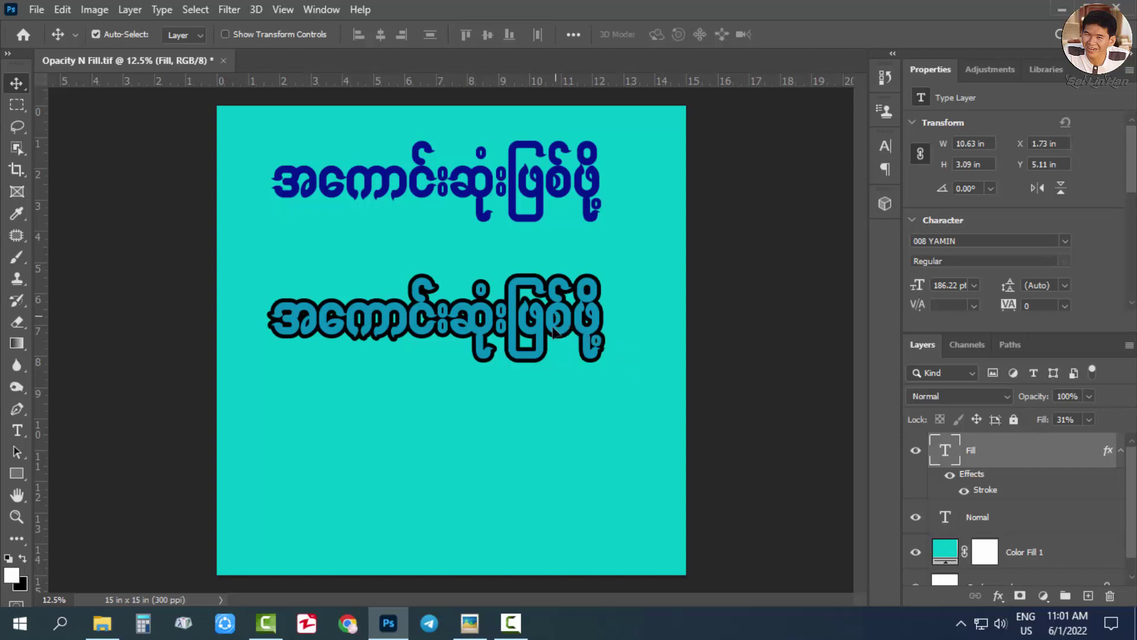
pyautogui.moveTo(557, 316); pyautogui.dragTo(539, 339)
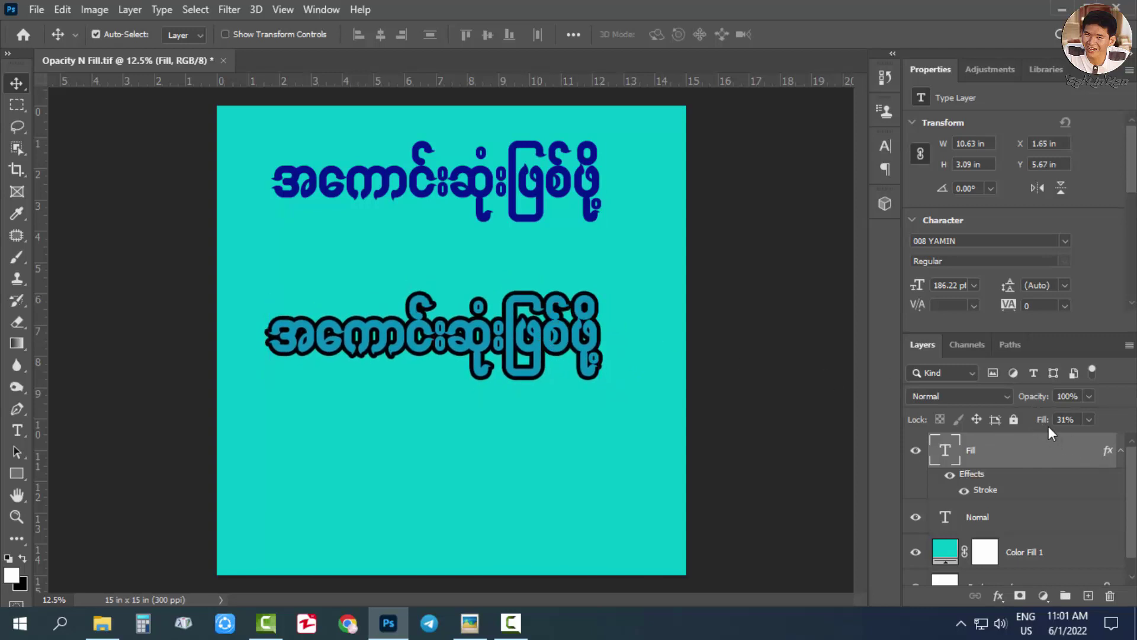
# Reduce the Fill layer's fill to 0% and move the outlined text to about X 1.81 in, Y 5.13 in.
pyautogui.moveTo(1044, 421); pyautogui.dragTo(958, 431)
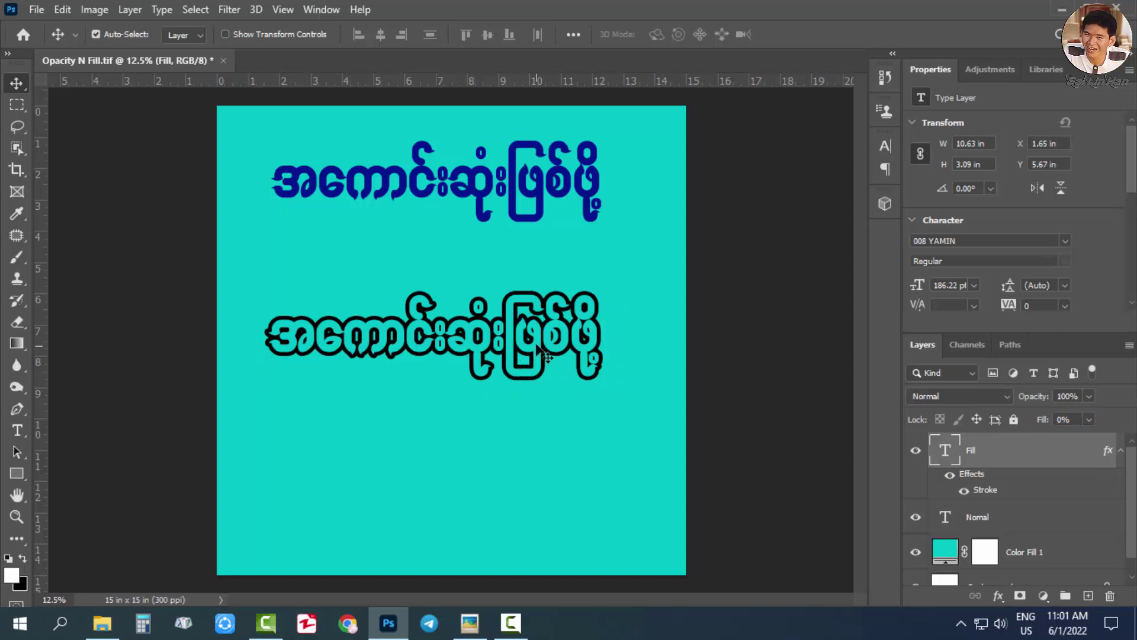
pyautogui.moveTo(529, 368)
pyautogui.mouseDown()
pyautogui.moveTo(561, 371)
pyautogui.moveTo(535, 353)
pyautogui.mouseUp()
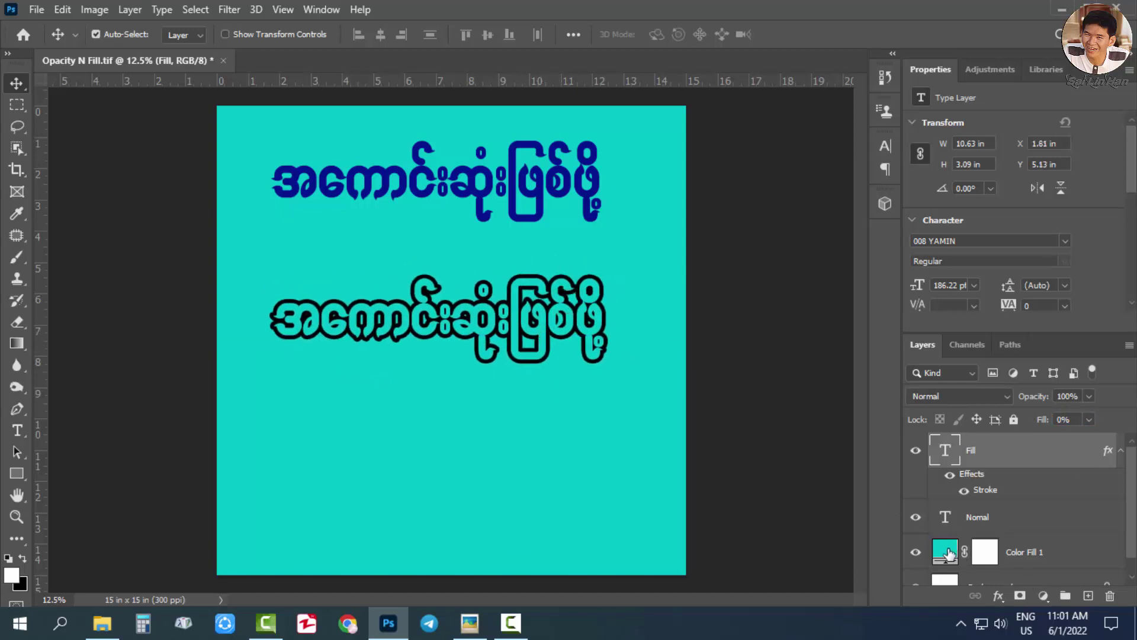
# Try a crimson colour (#e41b54) for the Color Fill 1 background, and cancel the colour change.
pyautogui.click(947, 554)
pyautogui.doubleClick(945, 551)
pyautogui.moveTo(853, 122)
pyautogui.mouseDown()
pyautogui.moveTo(858, 267)
pyautogui.moveTo(800, 213)
pyautogui.moveTo(854, 151)
pyautogui.moveTo(883, 147)
pyautogui.mouseUp()
pyautogui.moveTo(928, 197)
pyautogui.mouseDown()
pyautogui.moveTo(916, 315)
pyautogui.moveTo(909, 125)
pyautogui.mouseUp()
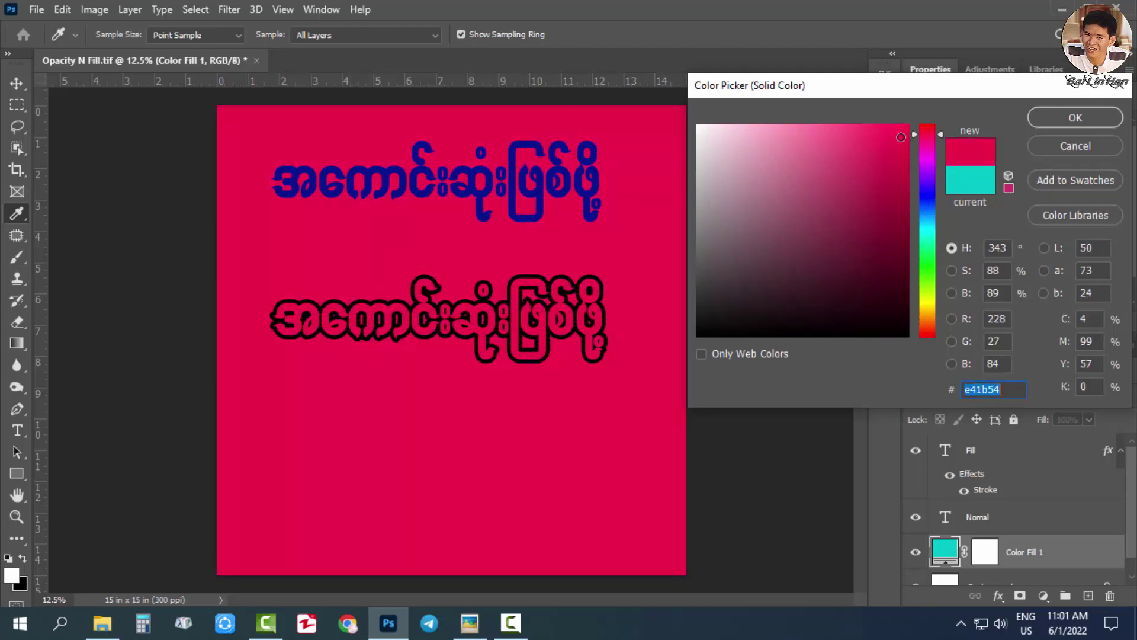
pyautogui.click(1068, 148)
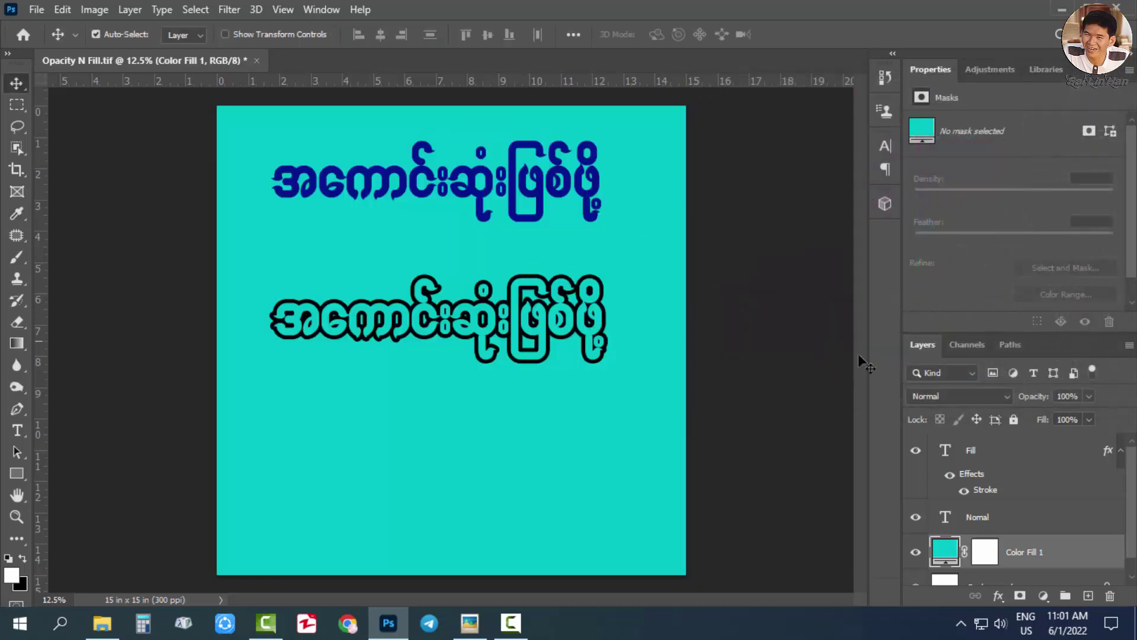
# Set the Fill text layer's fill to 75% and move the text to about X 1.81 in, Y 4.73 in.
pyautogui.click(498, 332)
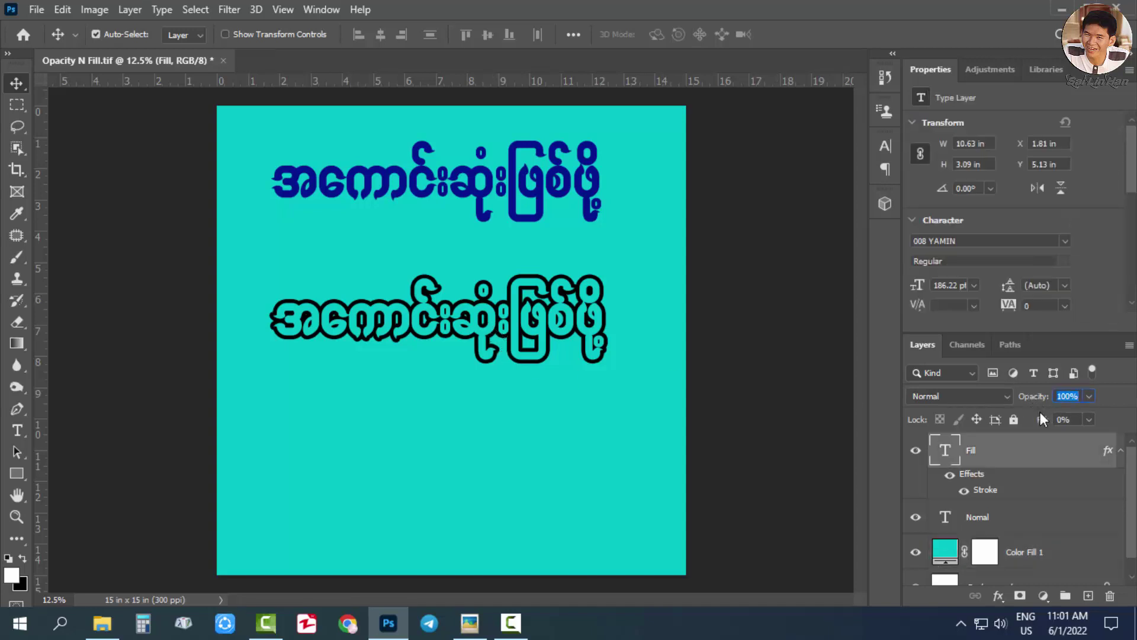
pyautogui.moveTo(1043, 419); pyautogui.dragTo(978, 417)
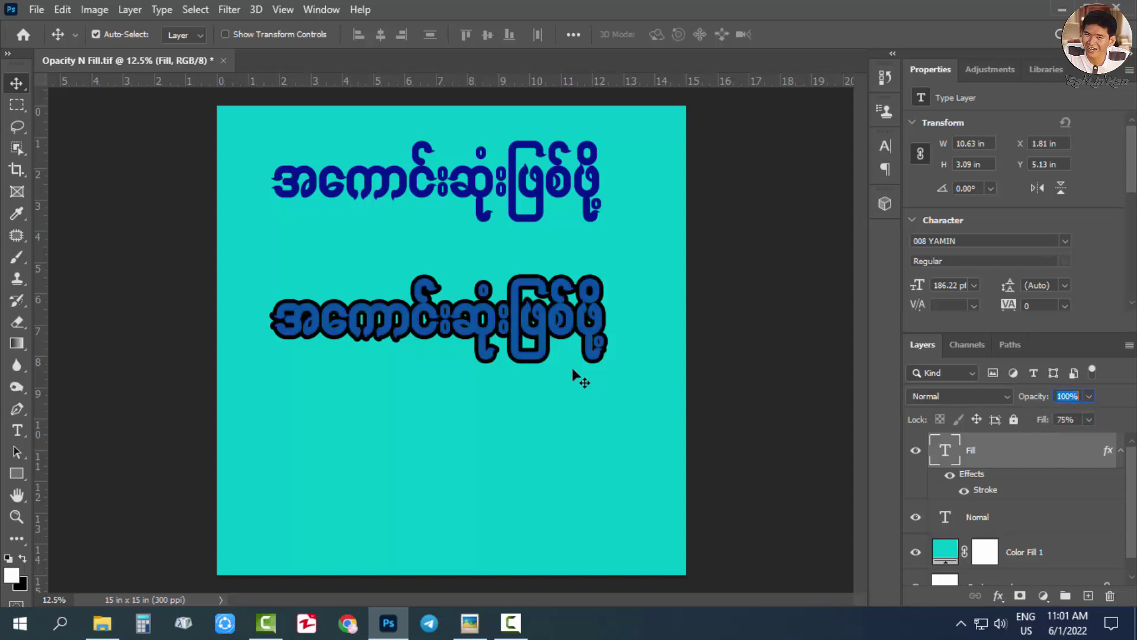
pyautogui.moveTo(540, 342); pyautogui.dragTo(540, 330)
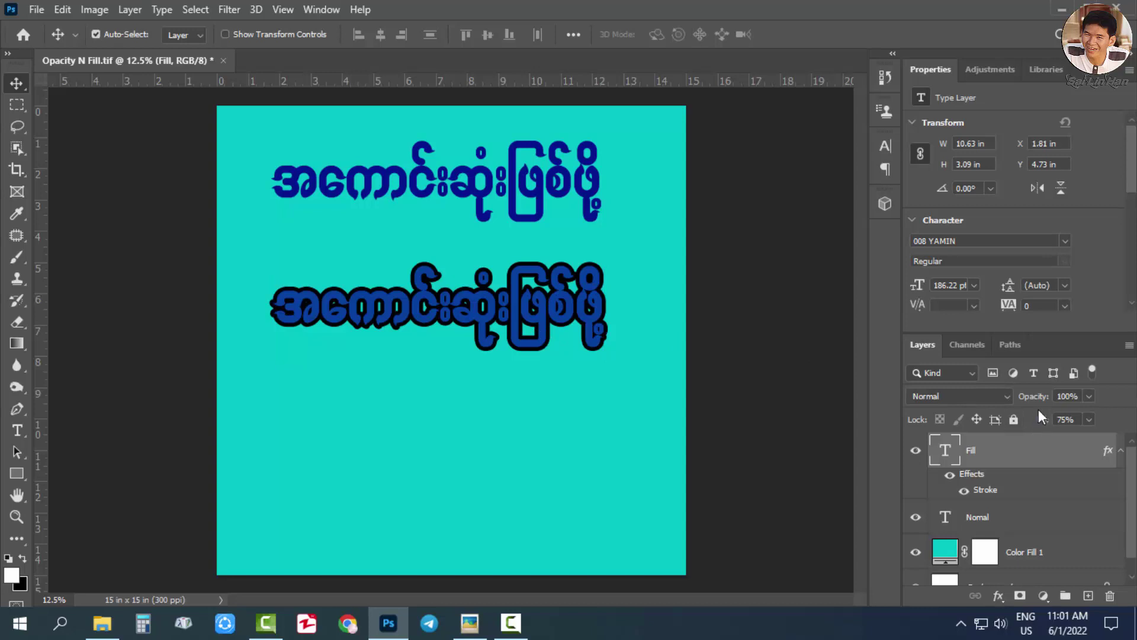